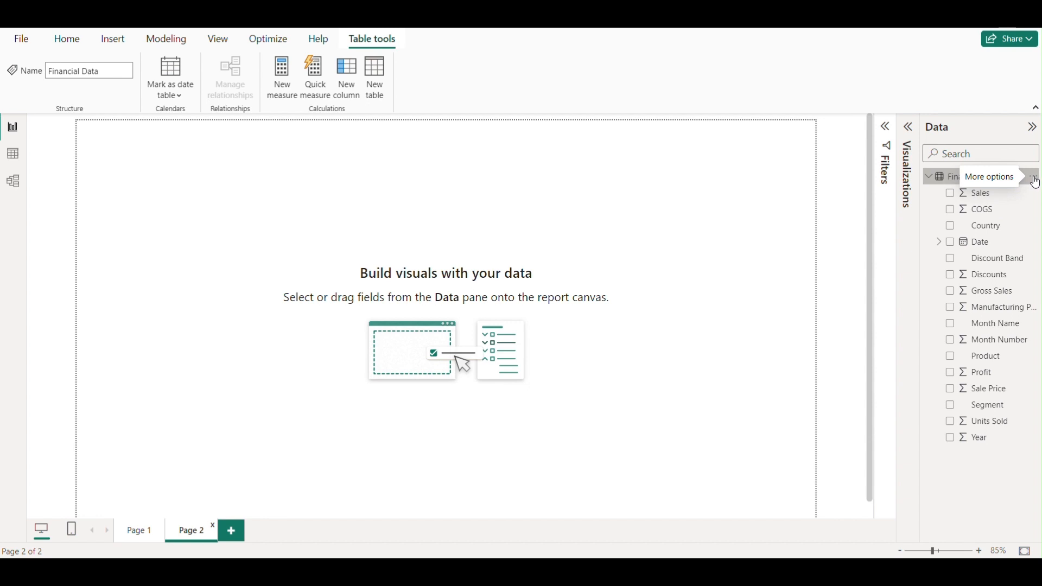
Start a new measure in the Financial Data table and name it Total Profit.
{"action": "left_click", "coordinate": [1035, 182]}
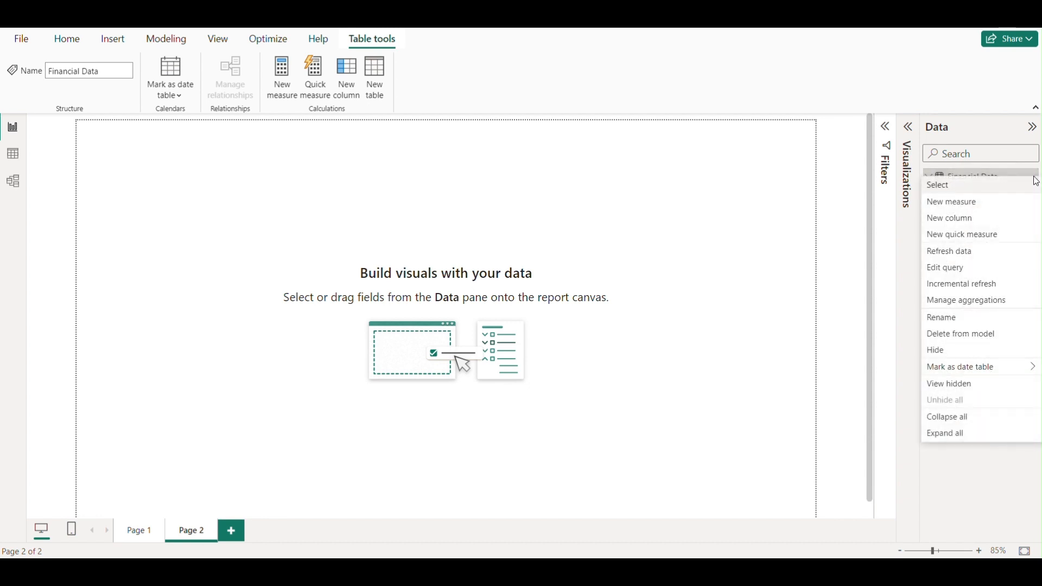
{"action": "left_click", "coordinate": [960, 203]}
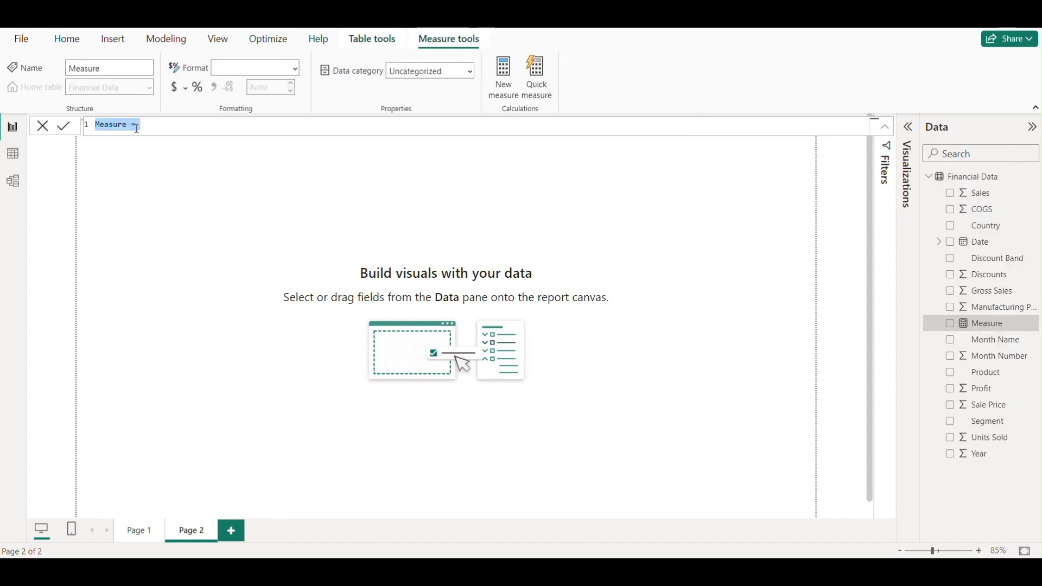
{"action": "key", "text": "BackSpace"}
{"action": "key", "text": "BackSpace"}
{"action": "key", "text": "BackSpace"}
{"action": "key", "text": "BackSpace"}
{"action": "key", "text": "BackSpace"}
{"action": "key", "text": "BackSpace"}
{"action": "key", "text": "BackSpace"}
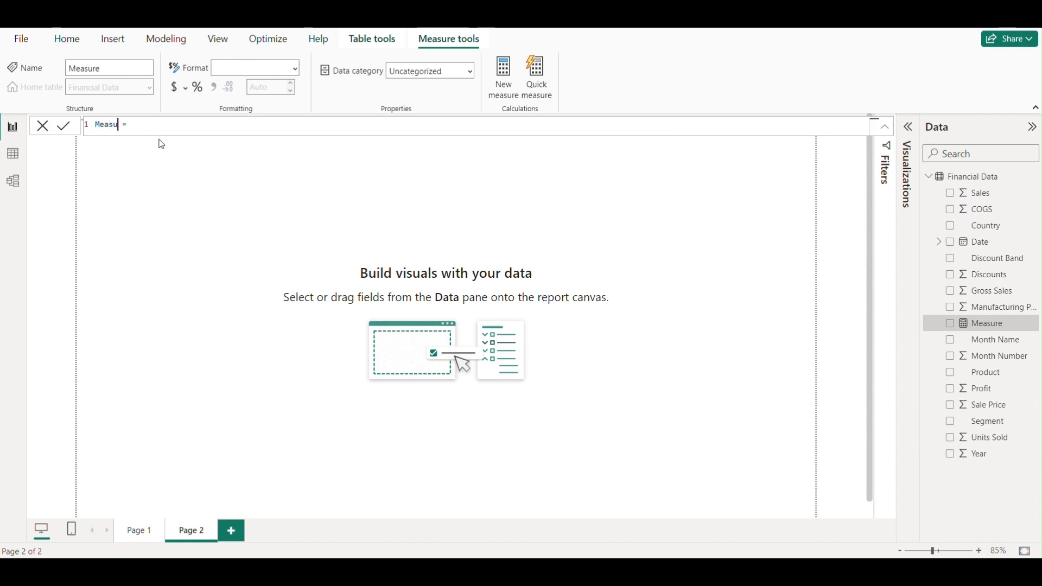
{"action": "type", "text": "Total Profit"}
Define the Total Profit measure as SUM('Financial Data'[Profit]) and commit it.
{"action": "left_click", "coordinate": [229, 133]}
{"action": "type", "text": "Sum"}
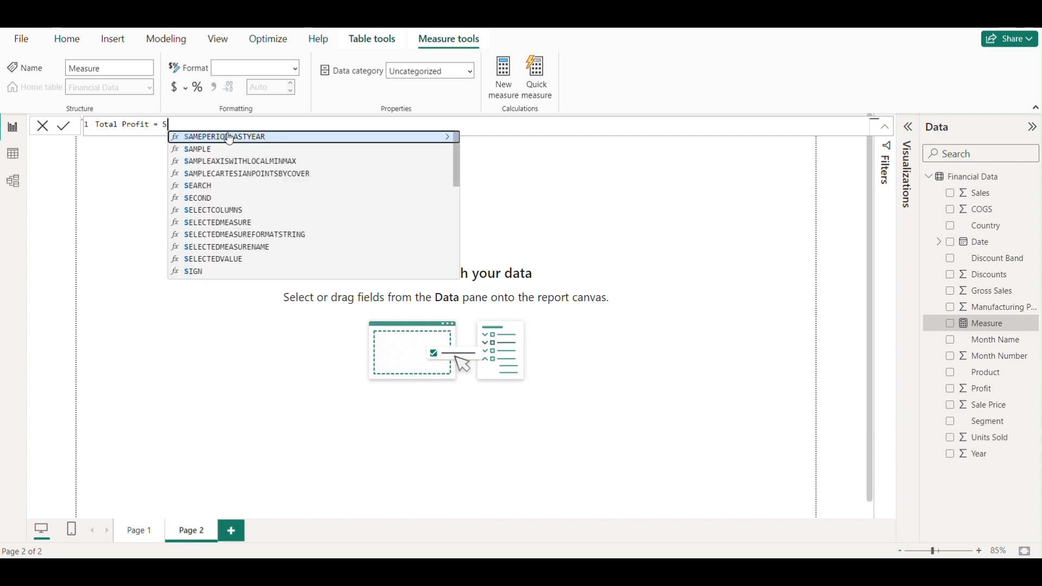
{"action": "left_click", "coordinate": [210, 137]}
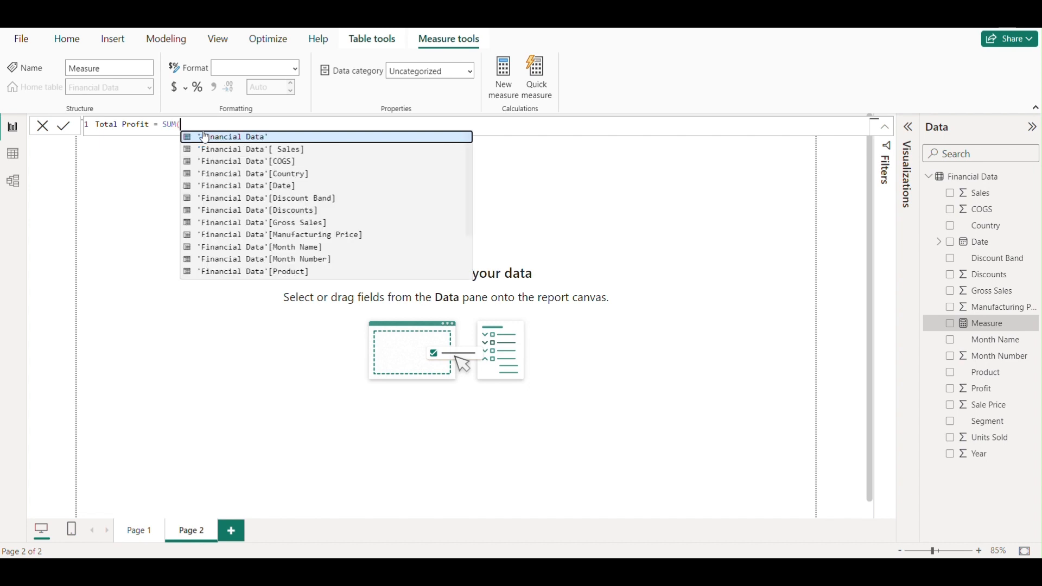
{"action": "left_click", "coordinate": [206, 135]}
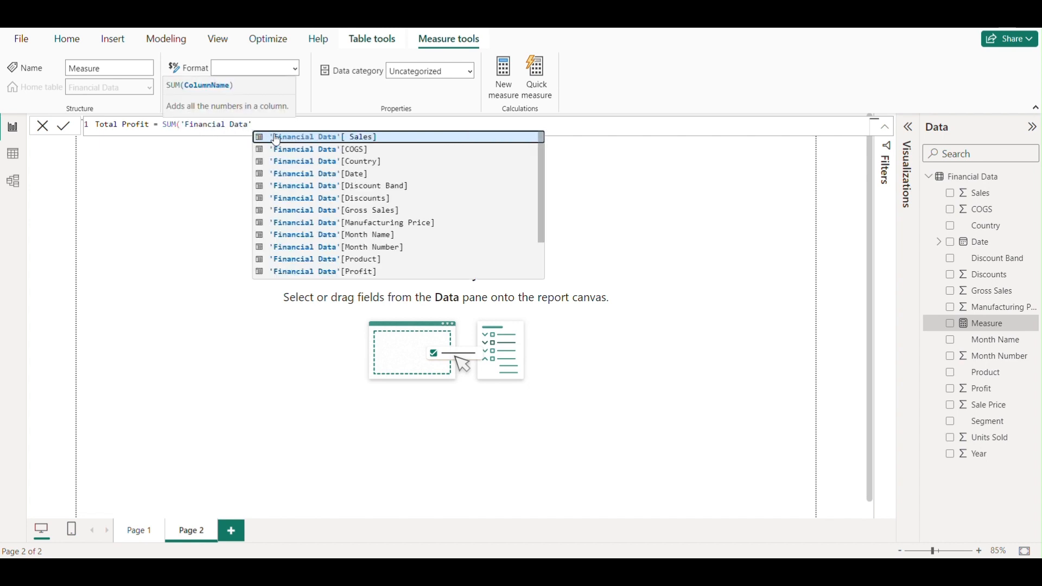
{"action": "scroll", "coordinate": [398, 204], "scroll_direction": "down", "scroll_amount": 1}
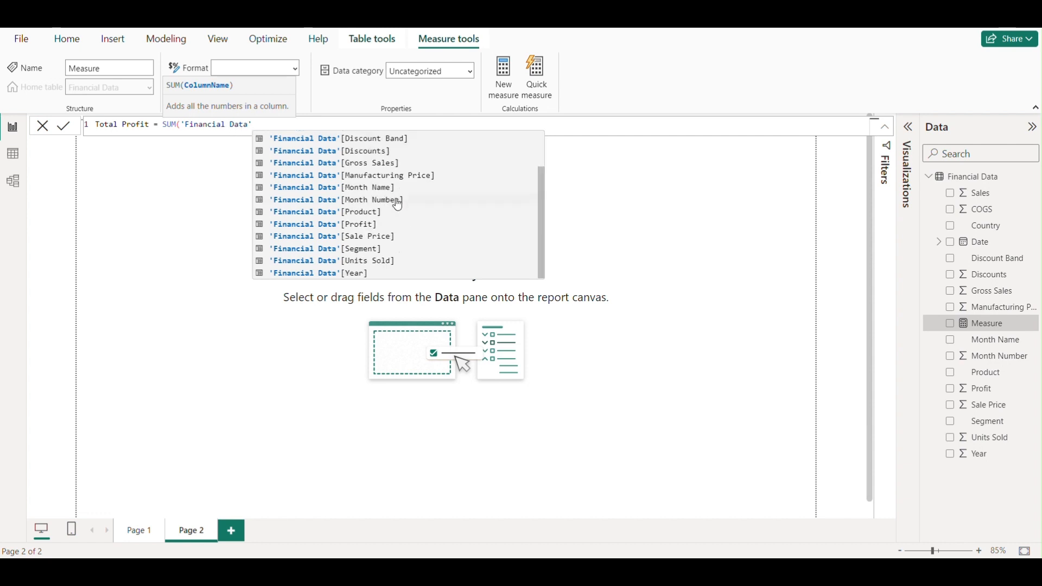
{"action": "left_click", "coordinate": [362, 228]}
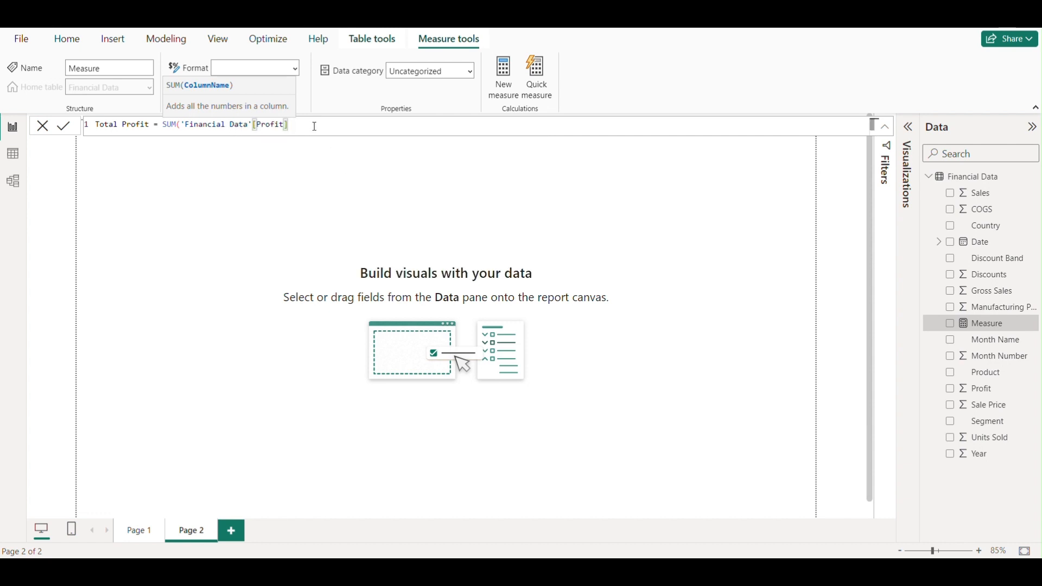
{"action": "type", "text": ")"}
{"action": "key", "text": "Return"}
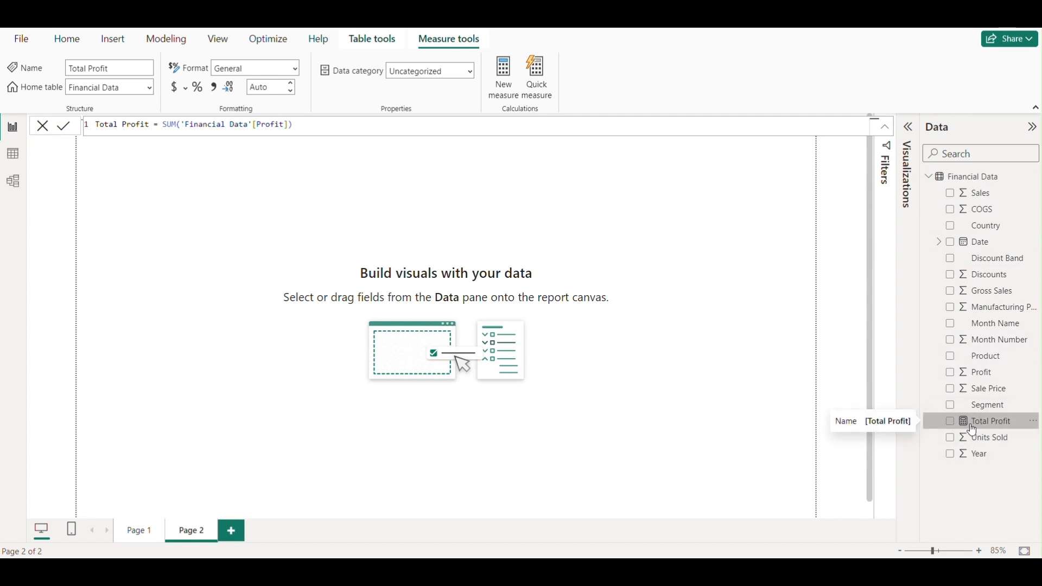
Add a column chart of Total Profit by Country to the empty page and enlarge it.
{"action": "left_click", "coordinate": [609, 258]}
{"action": "left_click_drag", "start_coordinate": [985, 421], "coordinate": [465, 264]}
{"action": "left_click_drag", "start_coordinate": [485, 313], "coordinate": [612, 385]}
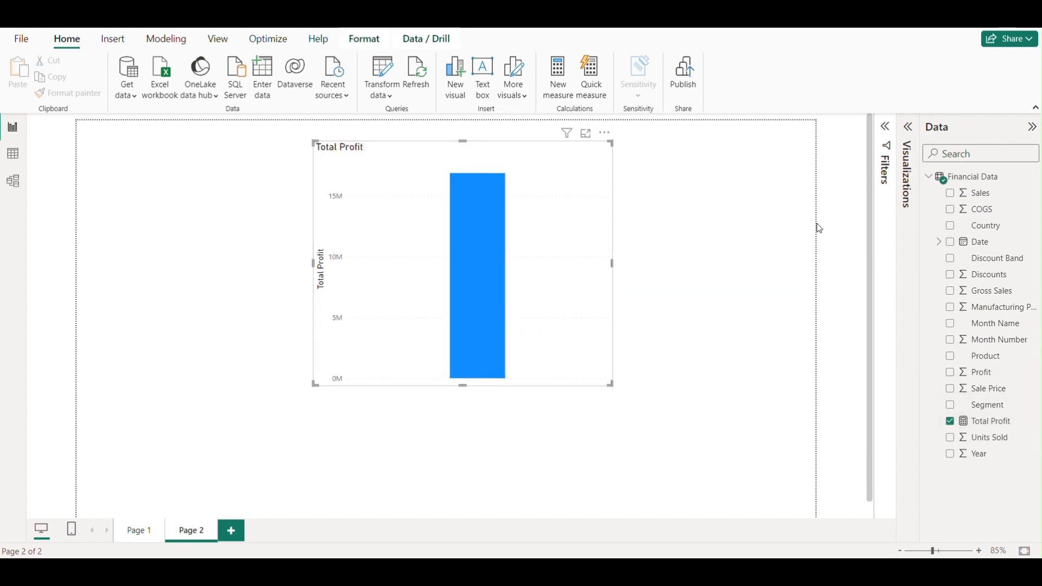
{"action": "left_click", "coordinate": [909, 128]}
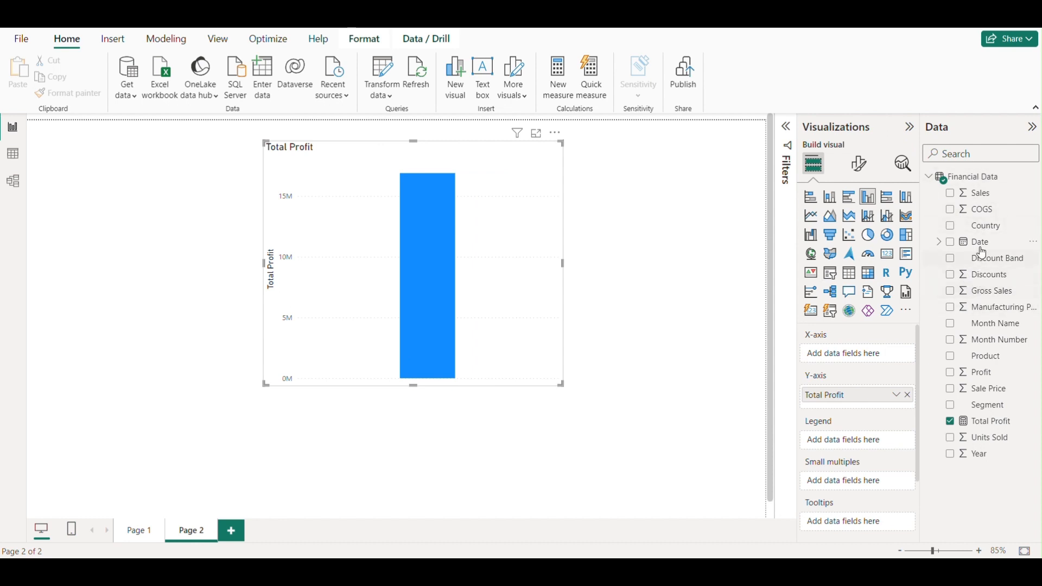
{"action": "left_click_drag", "start_coordinate": [988, 228], "coordinate": [873, 354]}
{"action": "left_click_drag", "start_coordinate": [561, 385], "coordinate": [667, 443]}
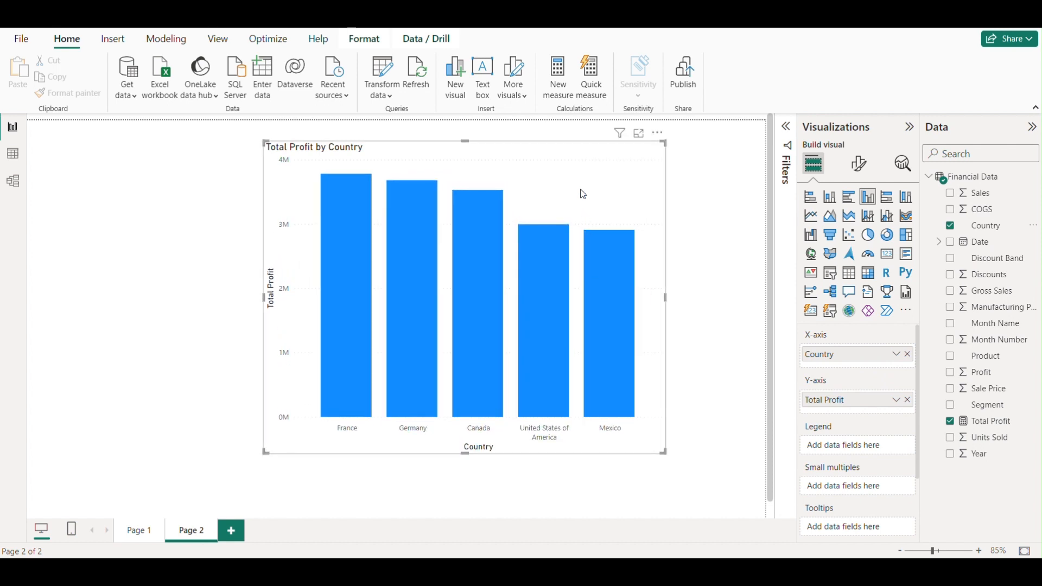
Move the Total Profit by Country chart to the page's upper-left corner and shrink it to a compact size.
{"action": "left_click_drag", "start_coordinate": [582, 193], "coordinate": [459, 188]}
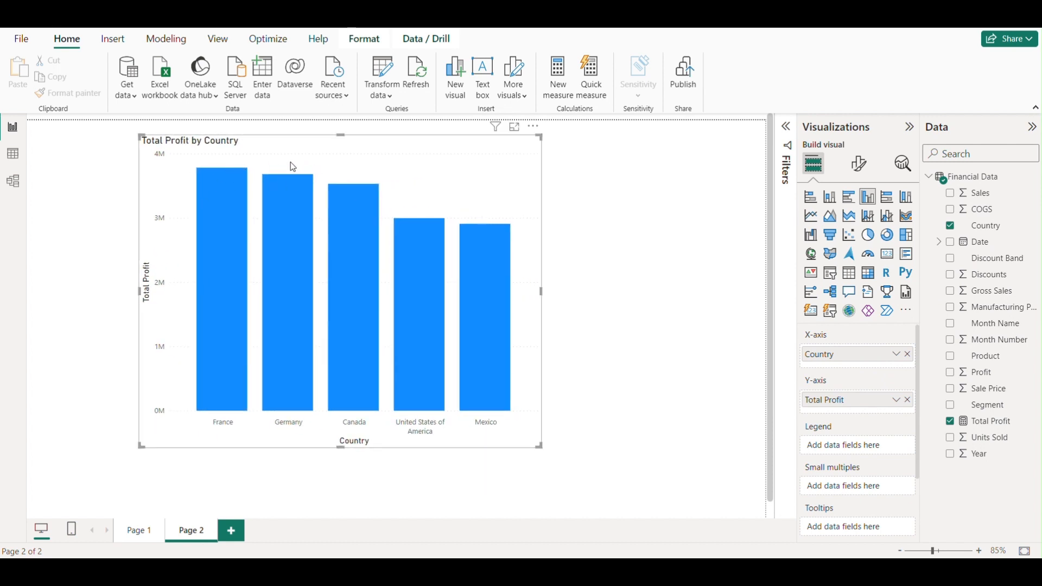
{"action": "left_click_drag", "start_coordinate": [506, 181], "coordinate": [404, 178]}
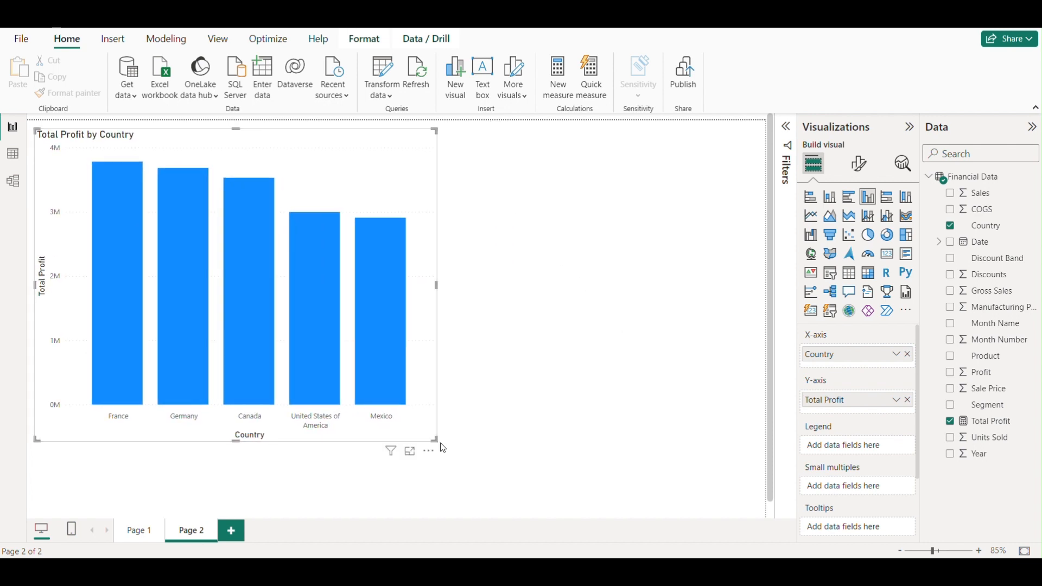
{"action": "left_click_drag", "start_coordinate": [434, 440], "coordinate": [300, 304]}
{"action": "left_click", "coordinate": [438, 242]}
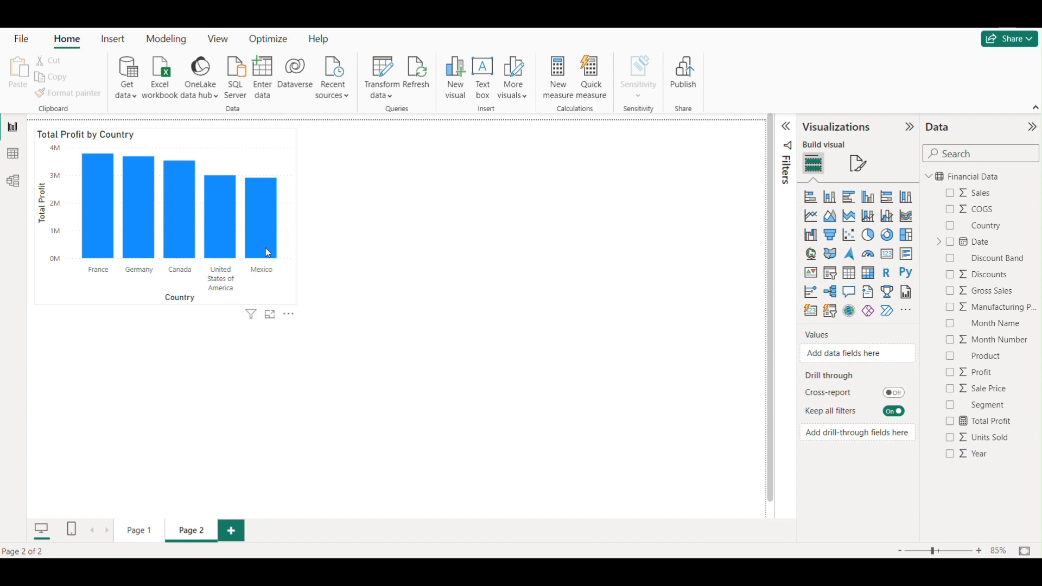
{"action": "left_click", "coordinate": [287, 251]}
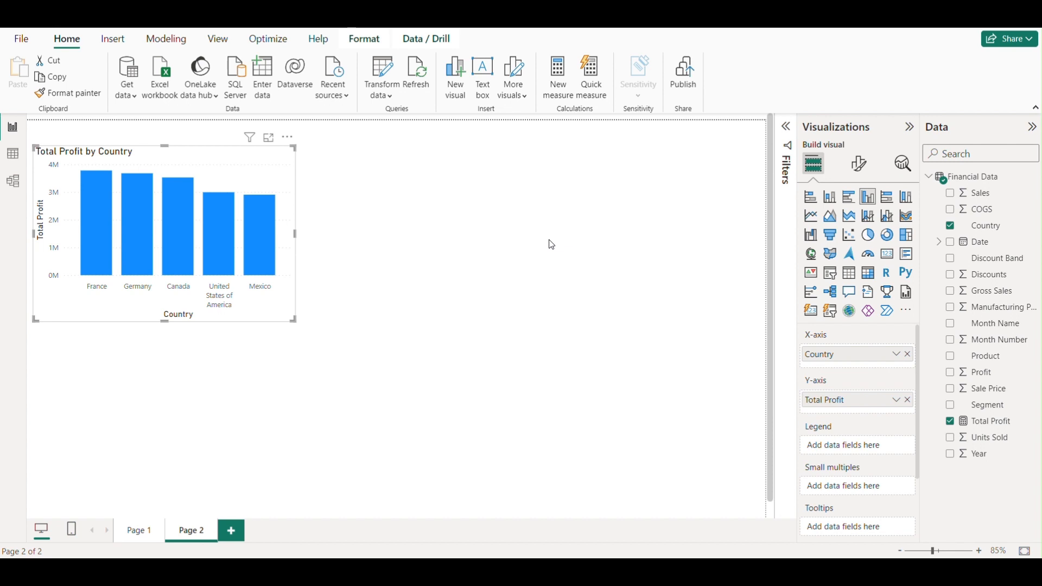
{"action": "mouse_move", "coordinate": [247, 173]}
{"action": "left_mouse_down"}
{"action": "mouse_move", "coordinate": [235, 163]}
{"action": "mouse_move", "coordinate": [242, 154]}
{"action": "left_mouse_up"}
{"action": "left_click", "coordinate": [526, 247]}
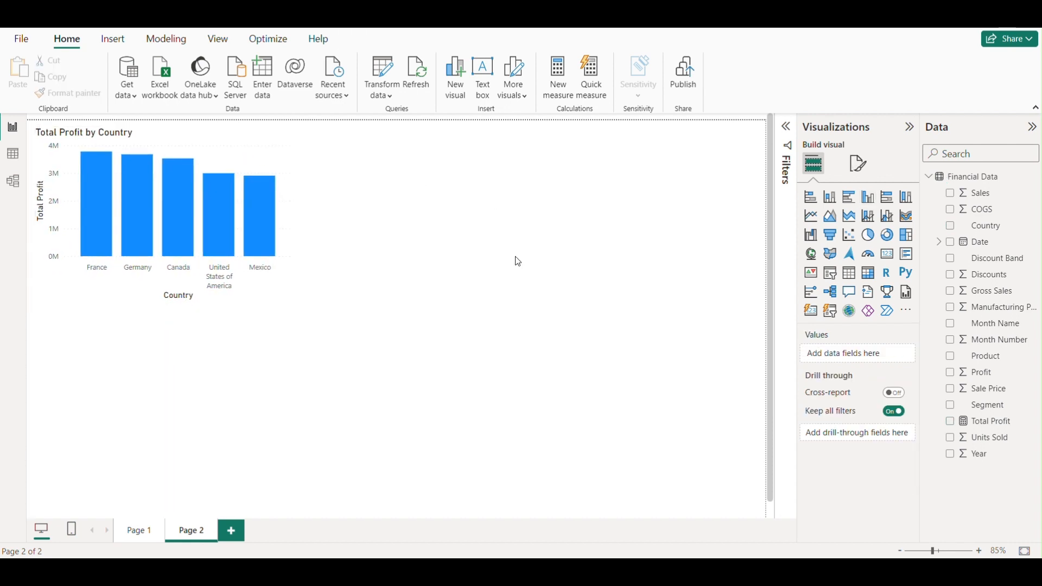
{"action": "left_click", "coordinate": [286, 217]}
{"action": "left_click_drag", "start_coordinate": [288, 215], "coordinate": [293, 224]}
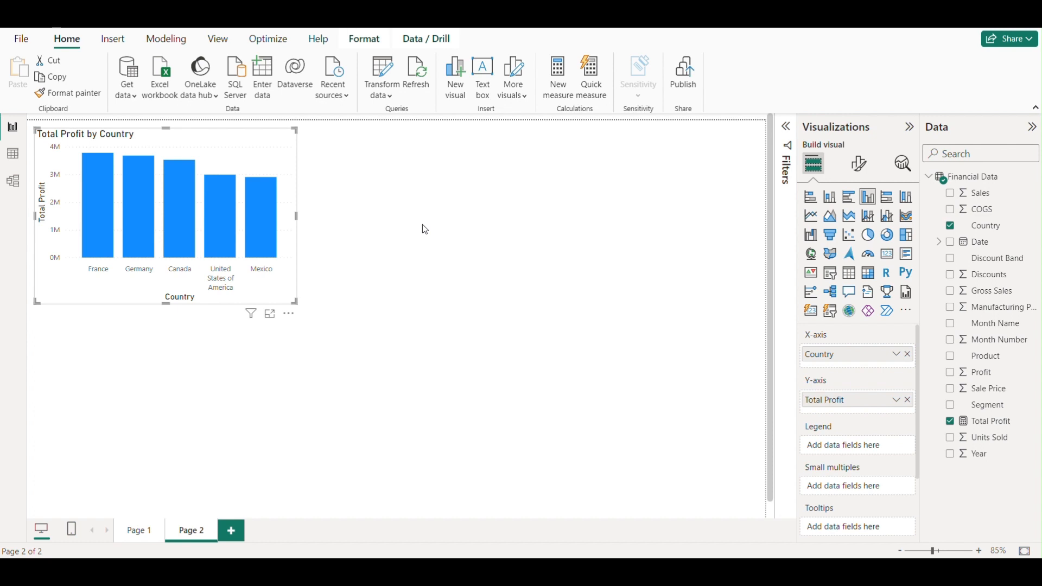
{"action": "left_click", "coordinate": [425, 228]}
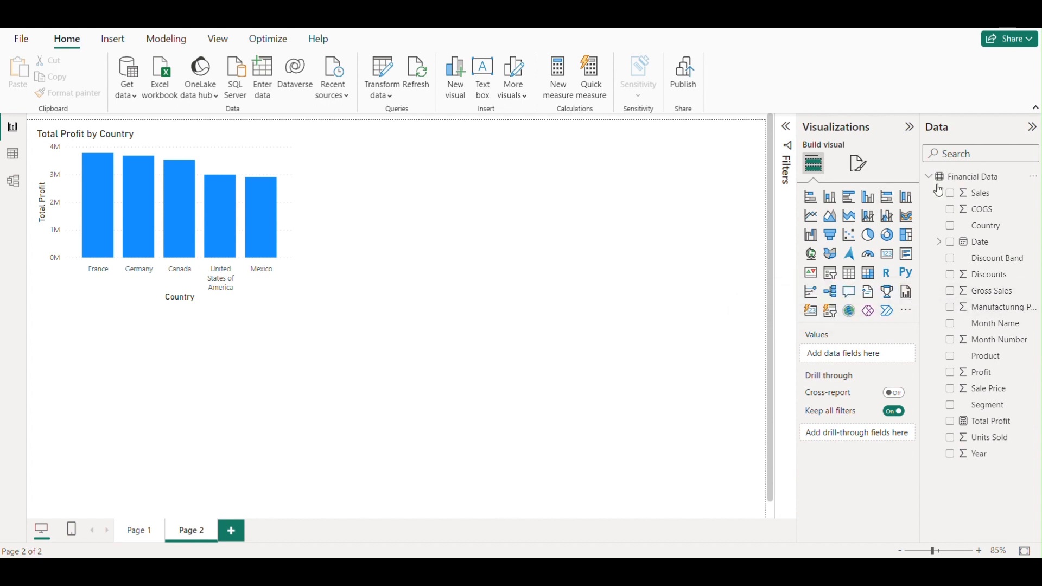
Start another new measure in the Financial Data table and name it Gross Sales2.
{"action": "left_click", "coordinate": [1034, 179]}
{"action": "key", "text": "Escape"}
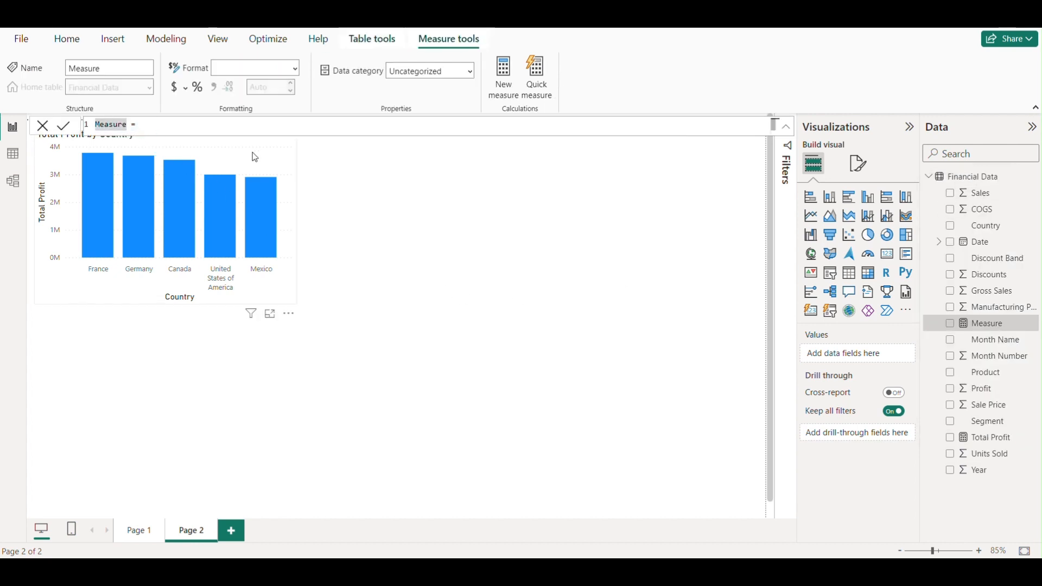
{"action": "key", "text": "BackSpace"}
{"action": "key", "text": "BackSpace"}
{"action": "key", "text": "BackSpace"}
{"action": "key", "text": "BackSpace"}
{"action": "key", "text": "BackSpace"}
{"action": "key", "text": "BackSpace"}
{"action": "key", "text": "BackSpace"}
{"action": "type", "text": "Gross Sales"}
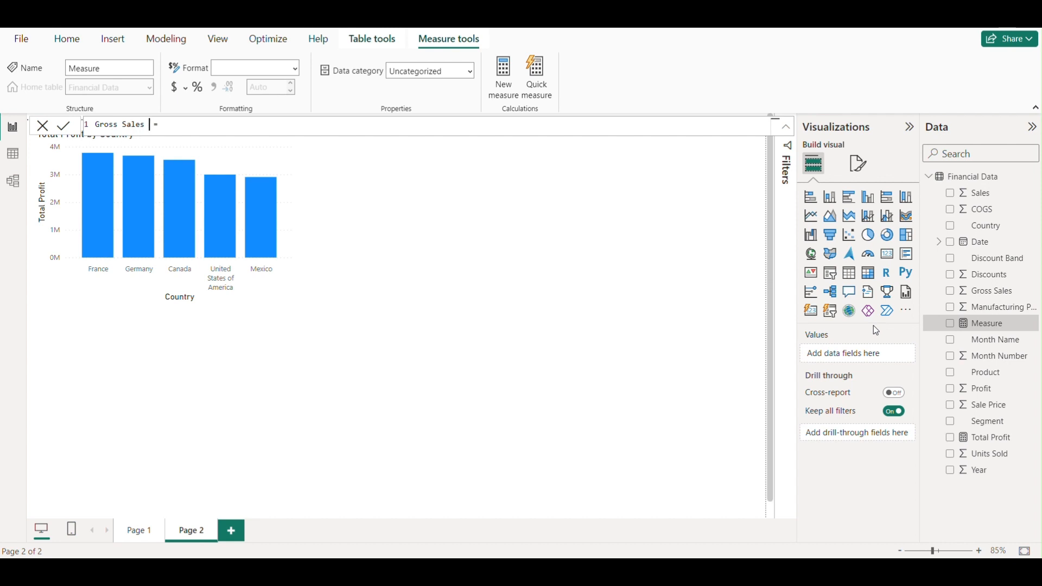
{"action": "key", "text": "BackSpace"}
{"action": "type", "text": "2"}
Begin the Gross Sales2 formula with SUMX, using 'Financial Data' as its table argument.
{"action": "left_click", "coordinate": [191, 124]}
{"action": "type", "text": "Sum"}
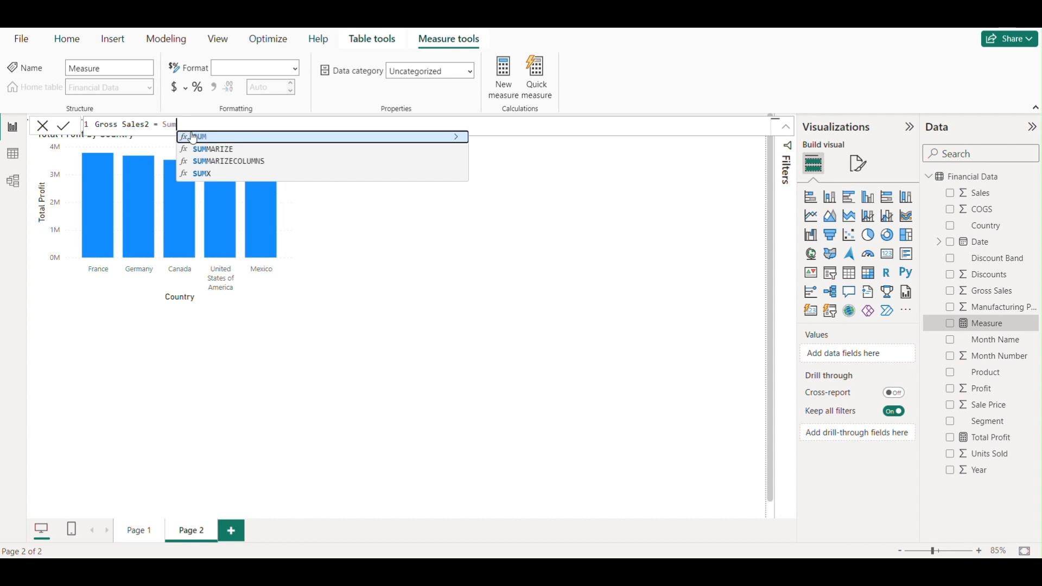
{"action": "left_click", "coordinate": [204, 173]}
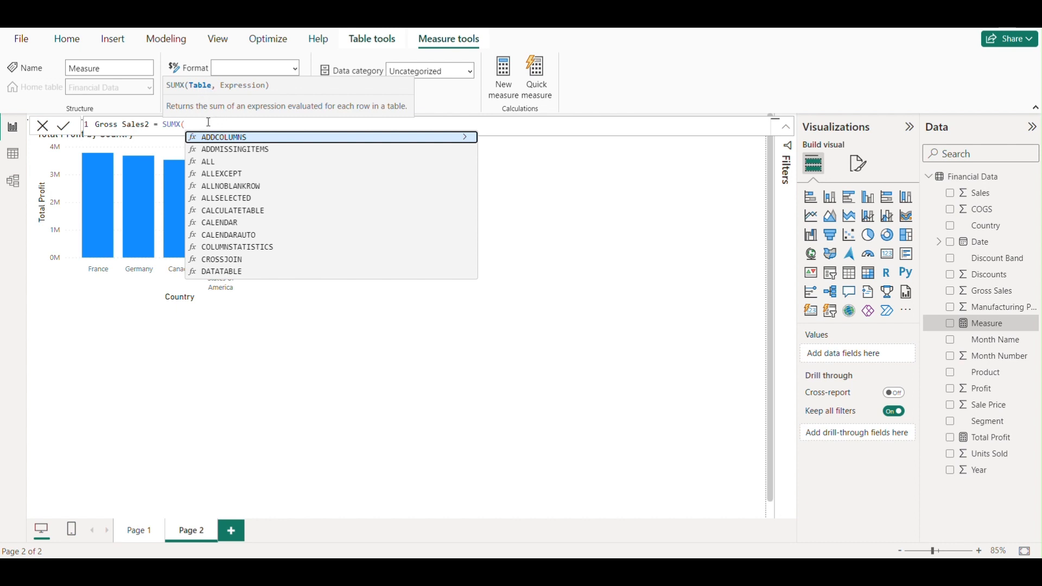
{"action": "type", "text": "fina"}
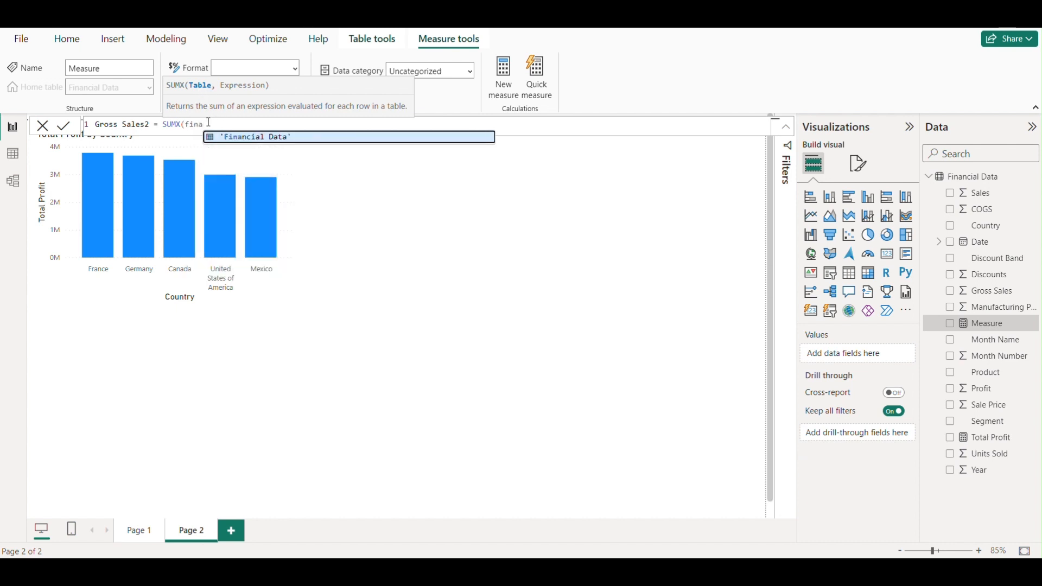
{"action": "left_click", "coordinate": [260, 137]}
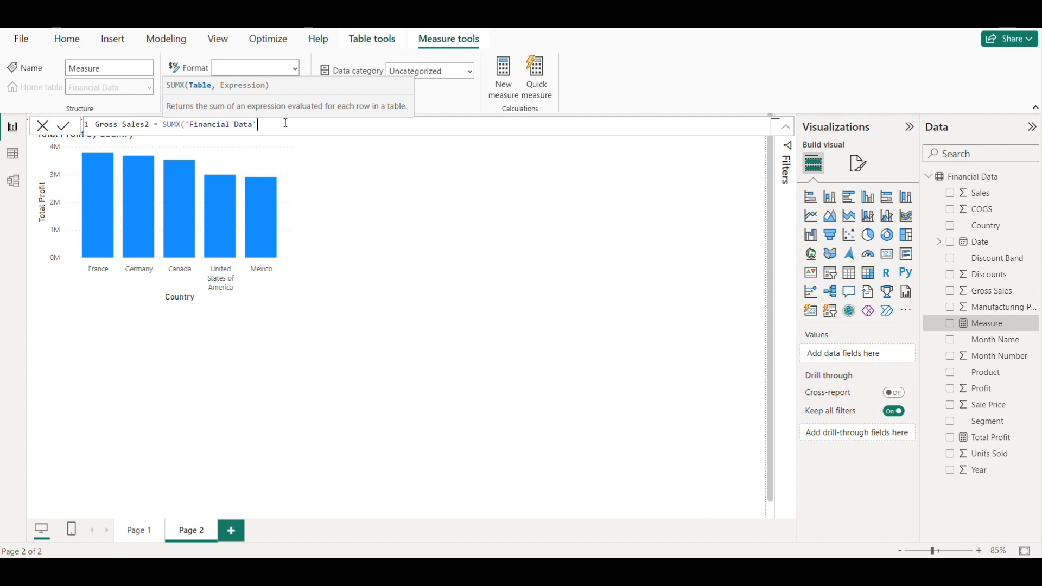
Complete the SUMX expression with 'Financial Data'[Sale Price] * 'Financial Data'[Units Sold] and commit the measure.
{"action": "type", "text": ","}
{"action": "type", "text": "data"}
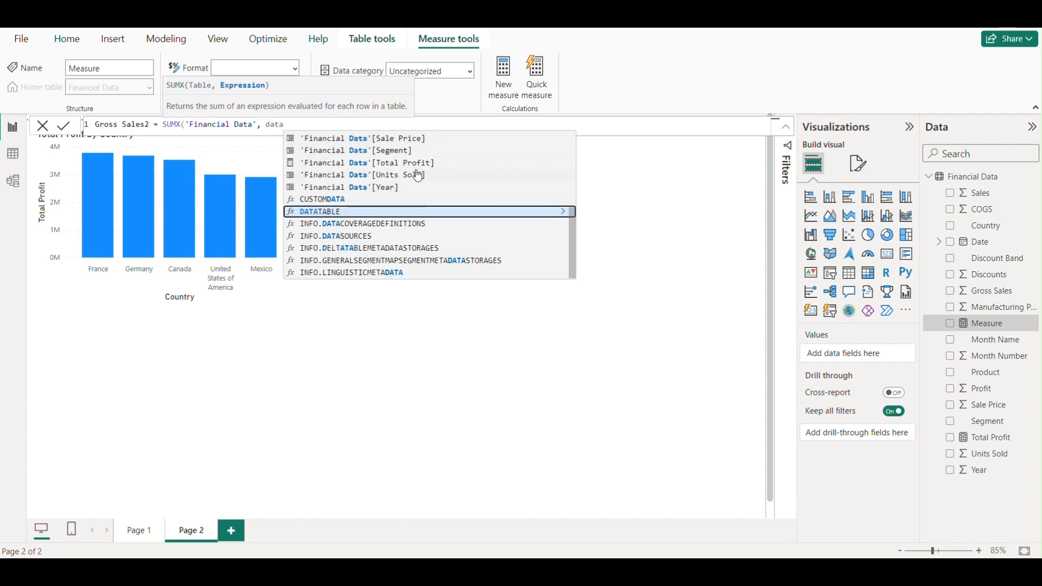
{"action": "left_click", "coordinate": [406, 139]}
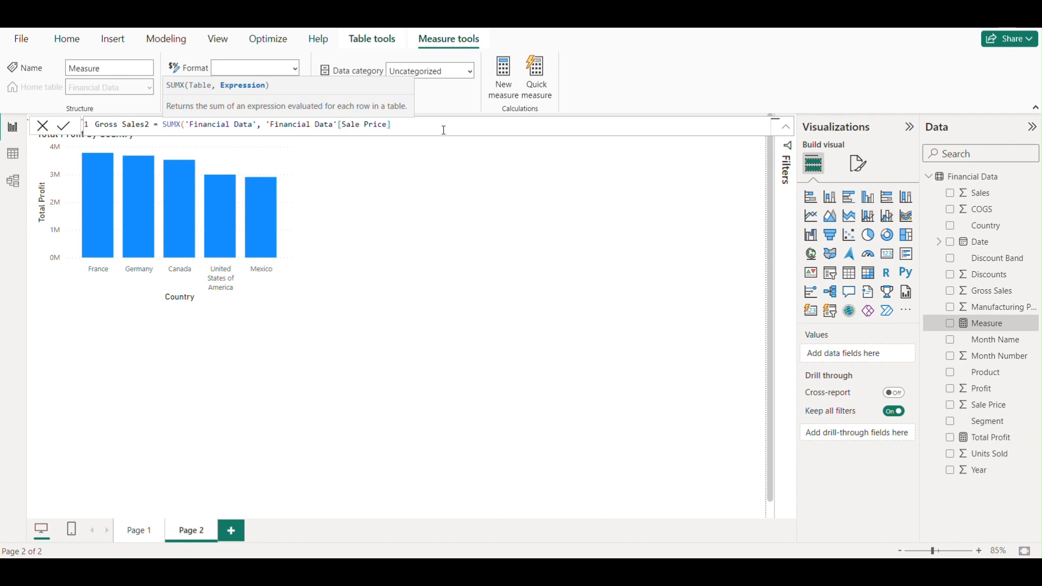
{"action": "type", "text": "*"}
{"action": "type", "text": "fin"}
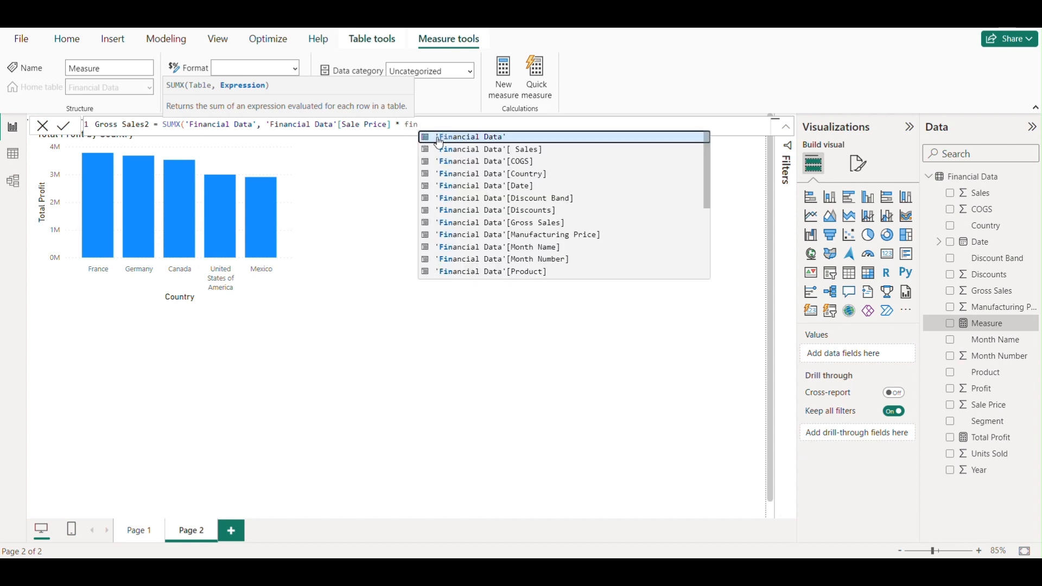
{"action": "scroll", "coordinate": [495, 224], "scroll_direction": "down", "scroll_amount": 3}
{"action": "left_click", "coordinate": [519, 239]}
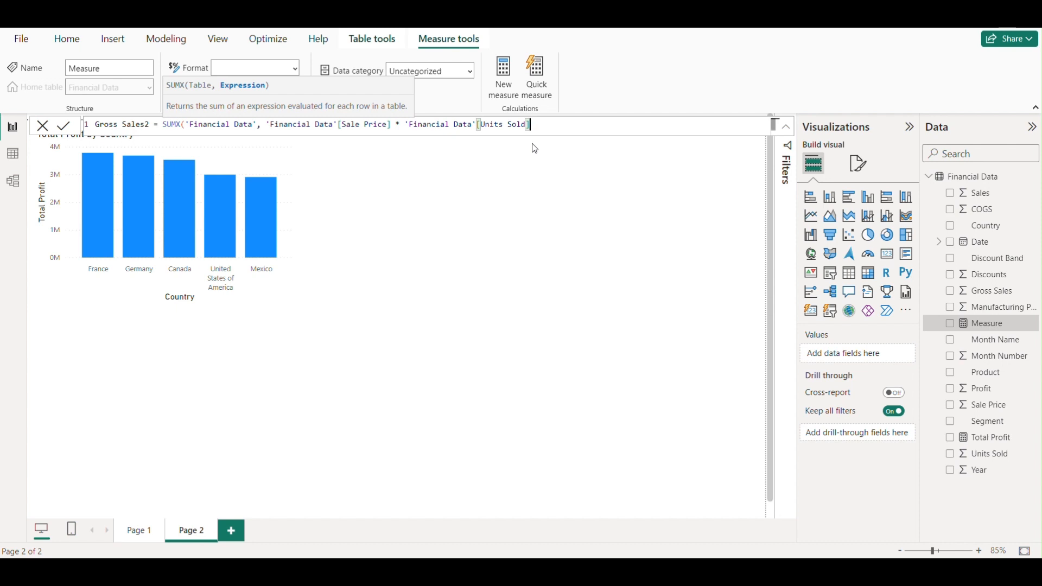
{"action": "type", "text": ")"}
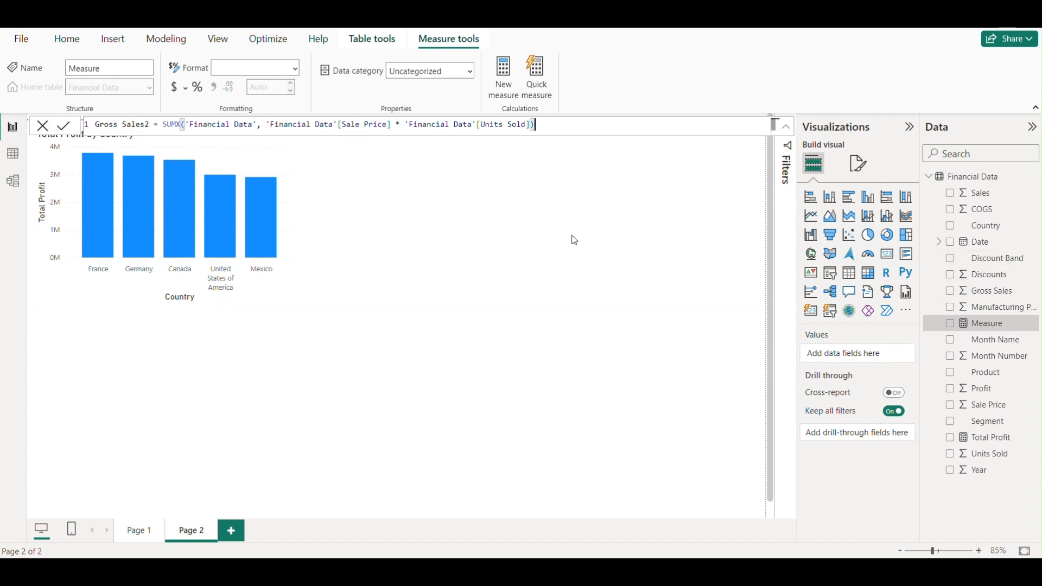
{"action": "key", "text": "Return"}
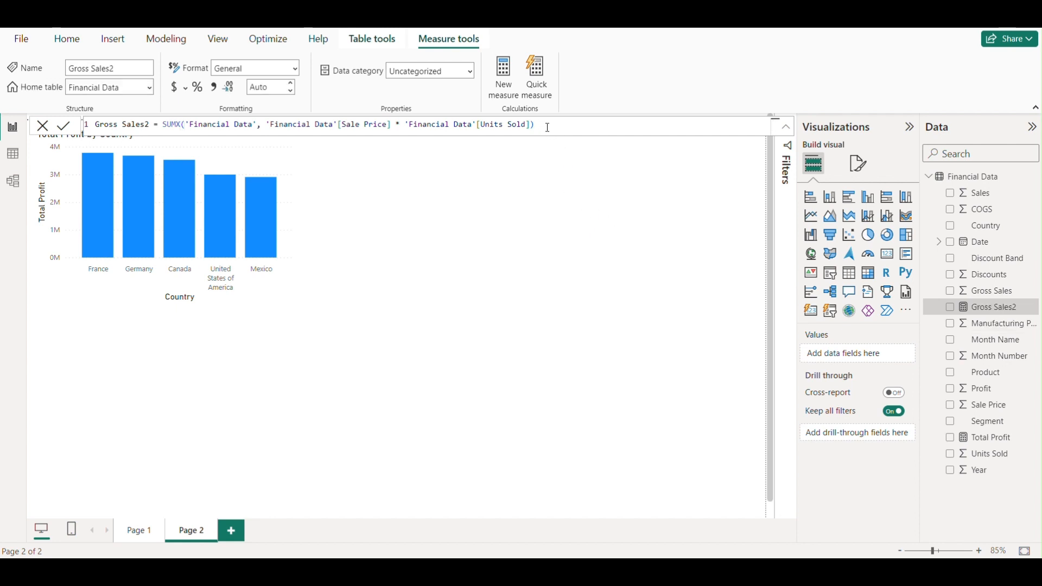
Add a column chart of the Gross Sales2 measure, narrow it, and place it just beside the Total Profit by Country chart.
{"action": "left_click", "coordinate": [545, 214]}
{"action": "left_click_drag", "start_coordinate": [1009, 307], "coordinate": [607, 292]}
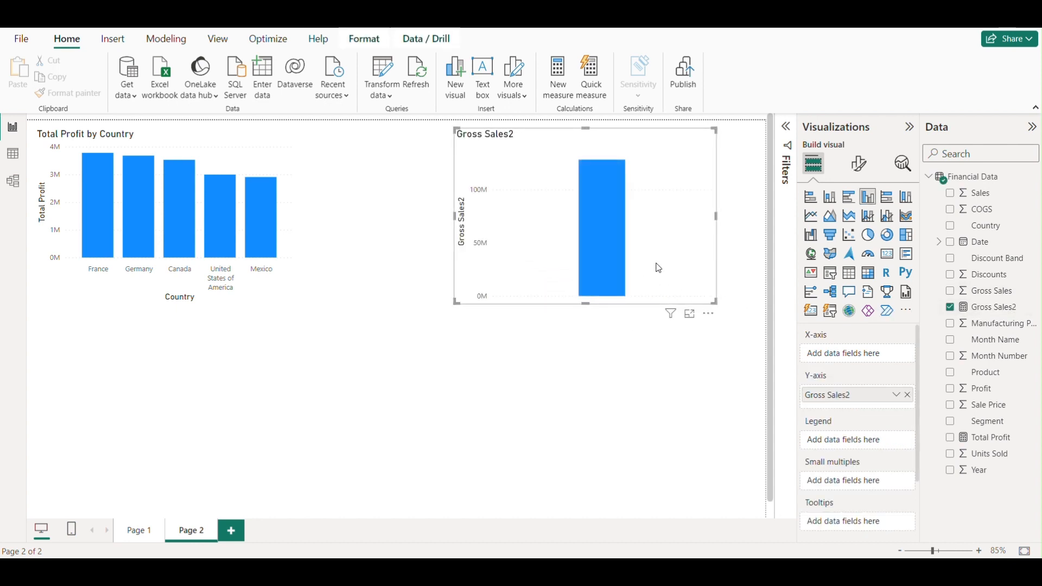
{"action": "left_click_drag", "start_coordinate": [658, 163], "coordinate": [546, 168]}
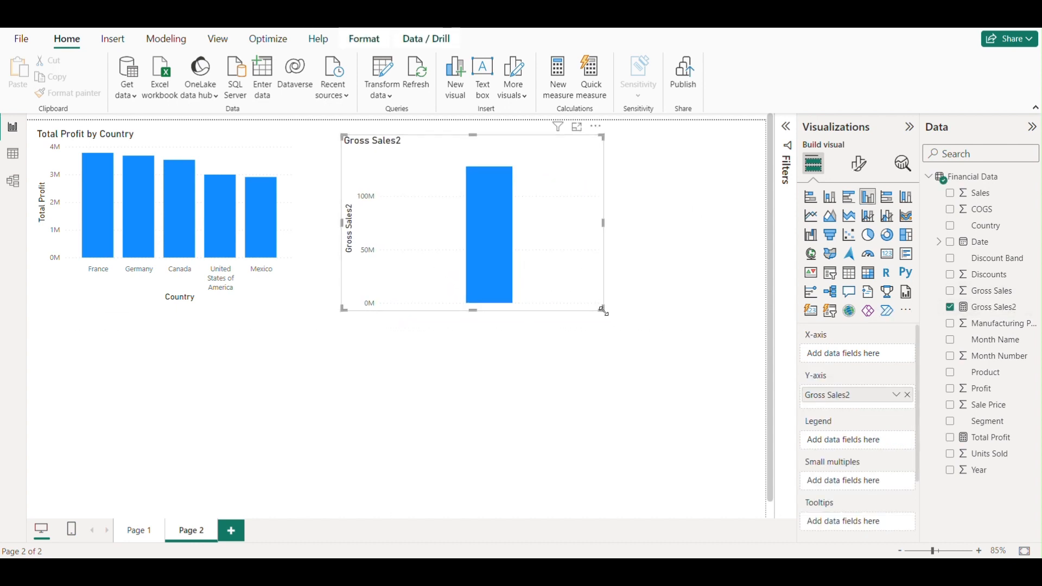
{"action": "left_click_drag", "start_coordinate": [604, 311], "coordinate": [517, 337]}
{"action": "left_click_drag", "start_coordinate": [495, 233], "coordinate": [477, 233]}
{"action": "left_click", "coordinate": [626, 245]}
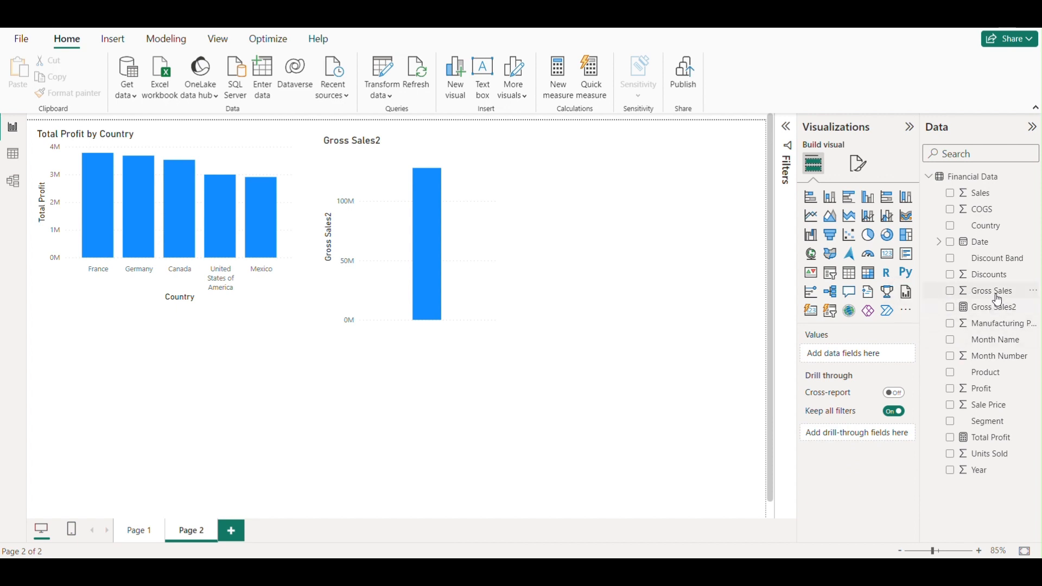
Add a column chart of the Gross Sales field, widen it, and compare its bar value with the Gross Sales2 chart.
{"action": "left_click_drag", "start_coordinate": [991, 293], "coordinate": [716, 263]}
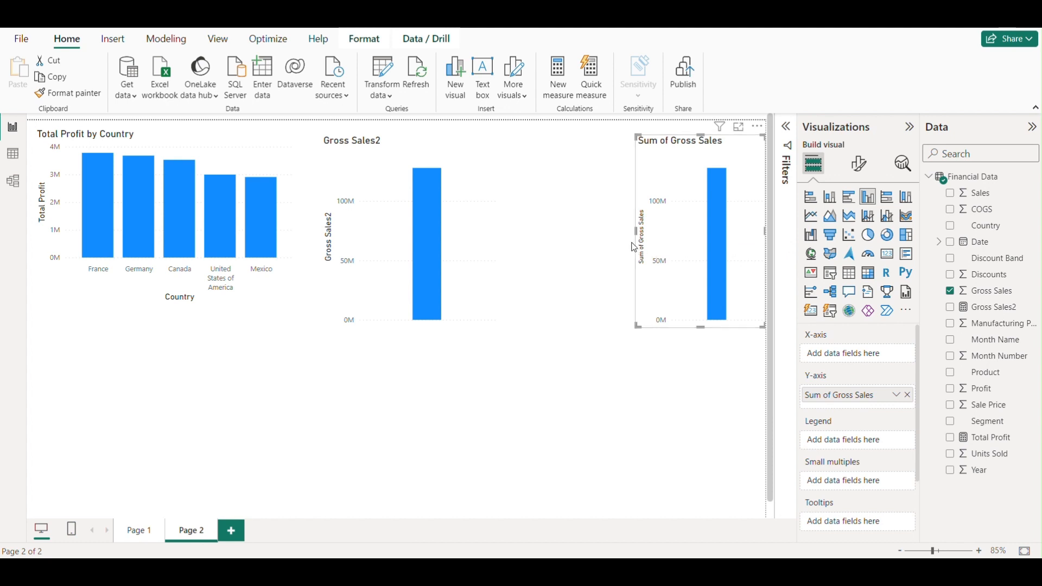
{"action": "left_click_drag", "start_coordinate": [635, 231], "coordinate": [554, 233]}
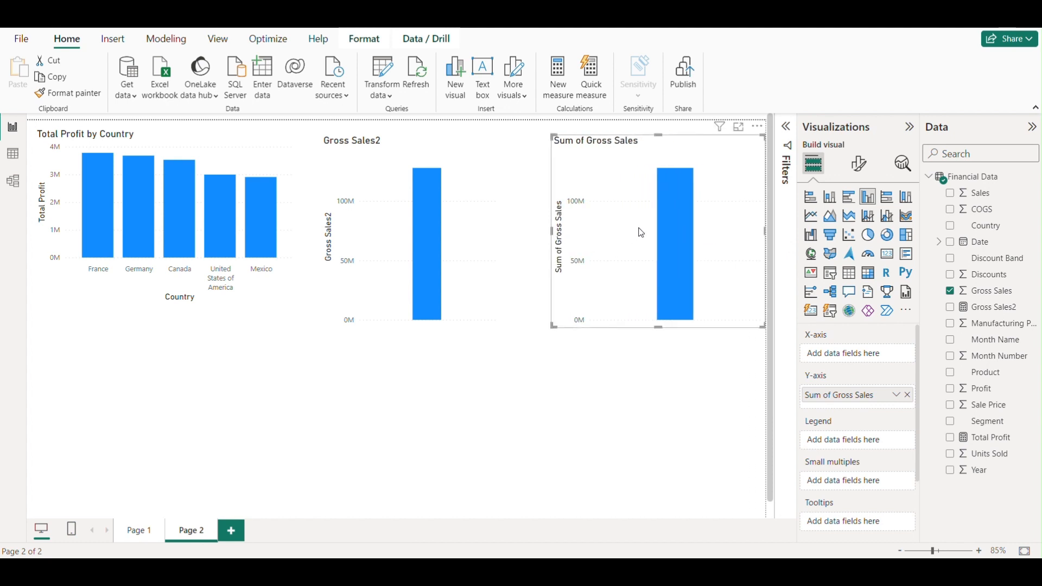
{"action": "mouse_move", "coordinate": [680, 220]}
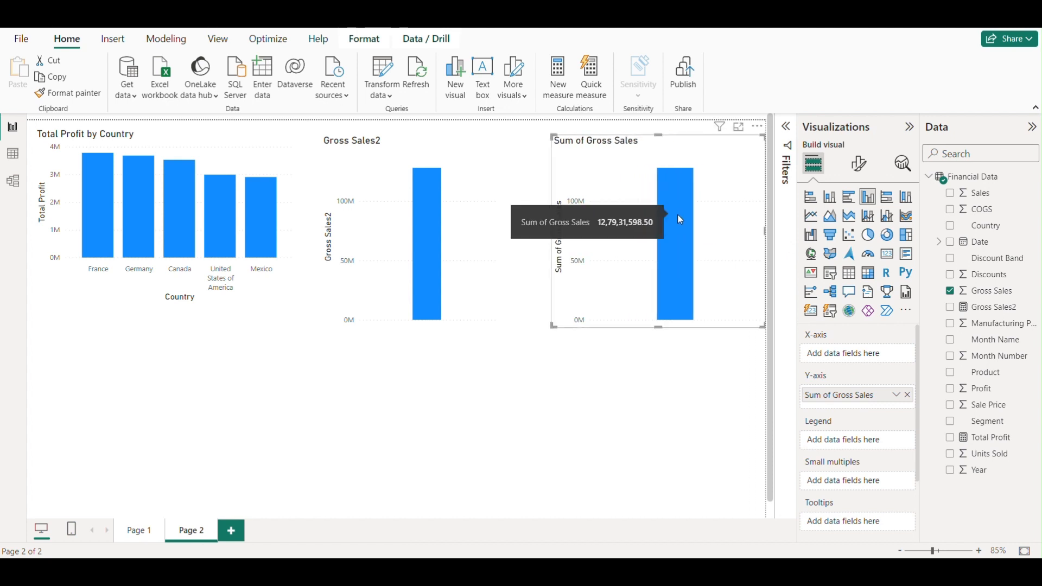
{"action": "mouse_move", "coordinate": [415, 276]}
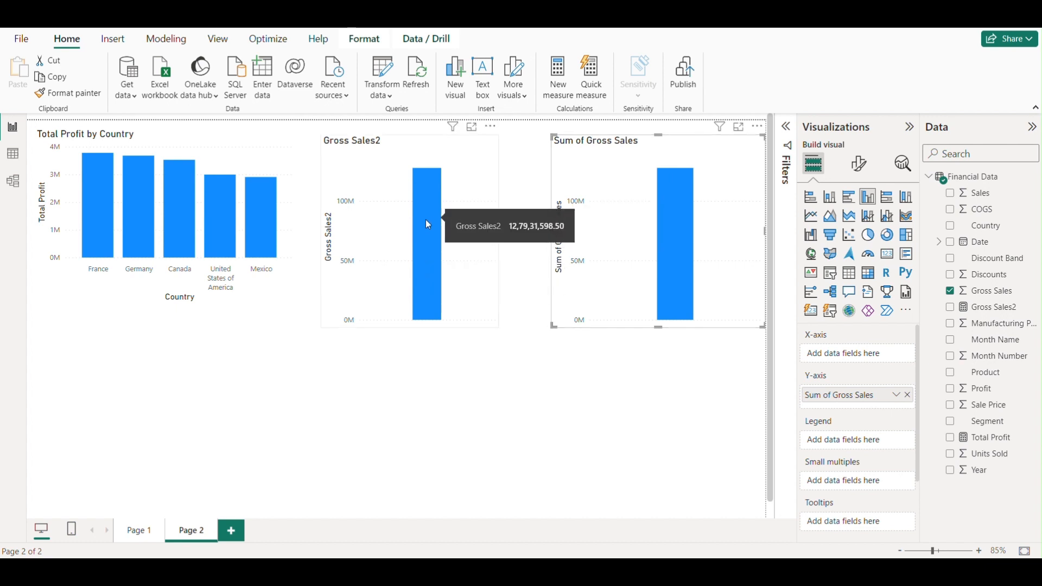
Shrink the Sum of Gross Sales chart and remove it from the report page.
{"action": "left_click_drag", "start_coordinate": [554, 326], "coordinate": [594, 320]}
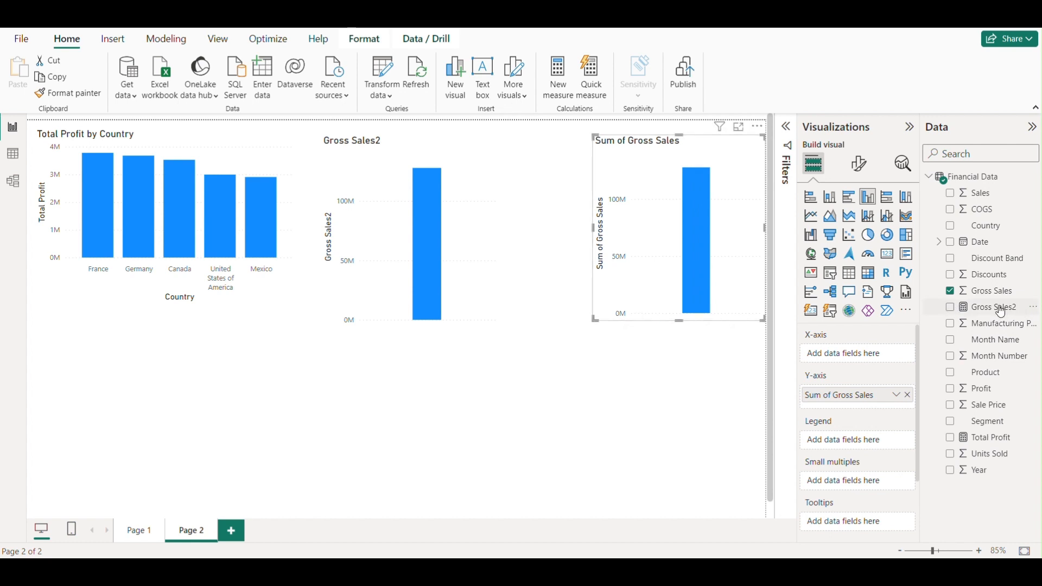
{"action": "left_click", "coordinate": [758, 126]}
{"action": "left_click", "coordinate": [793, 179]}
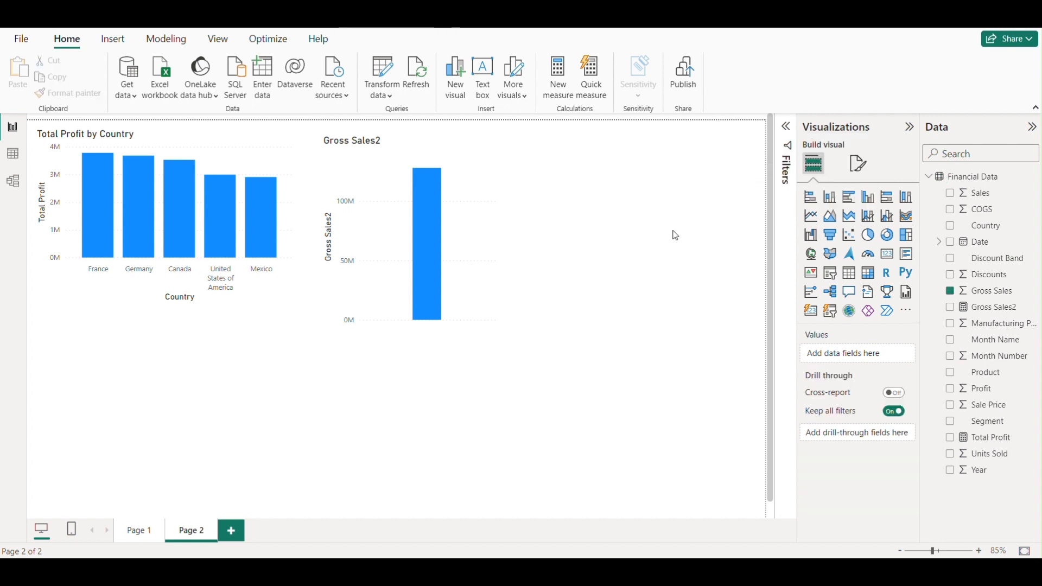
Move the Gross Sales2 chart further away from the Total Profit by Country chart and widen it.
{"action": "left_click_drag", "start_coordinate": [482, 235], "coordinate": [689, 235]}
{"action": "left_click_drag", "start_coordinate": [530, 328], "coordinate": [498, 328]}
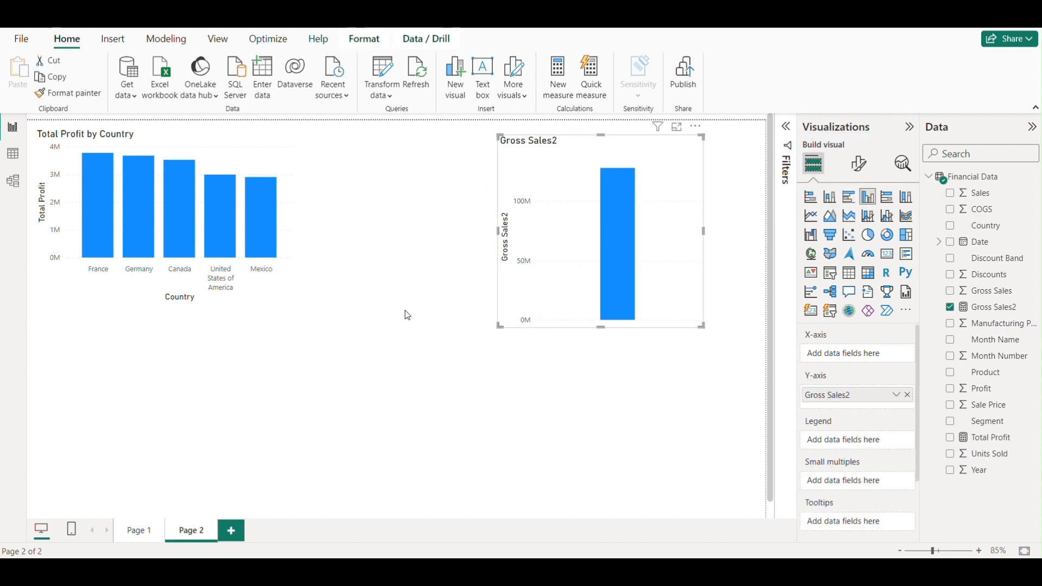
Examine the Units Sold, Sale Price and Gross Sales columns in the Financial Data table and return to the report.
{"action": "left_click", "coordinate": [13, 154]}
{"action": "left_click_drag", "start_coordinate": [611, 540], "coordinate": [777, 542]}
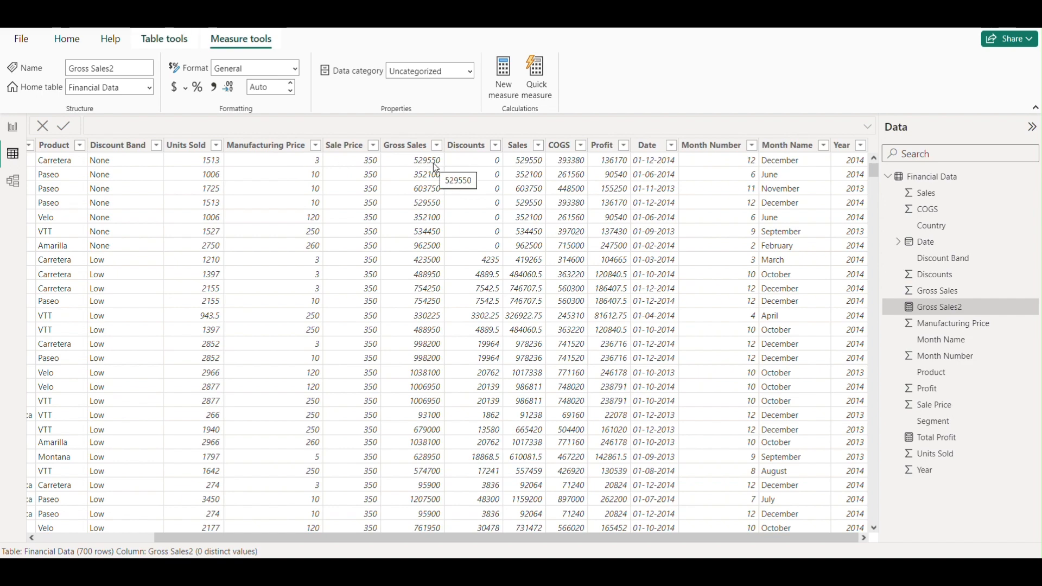
{"action": "scroll", "coordinate": [365, 239], "scroll_direction": "down", "scroll_amount": 13}
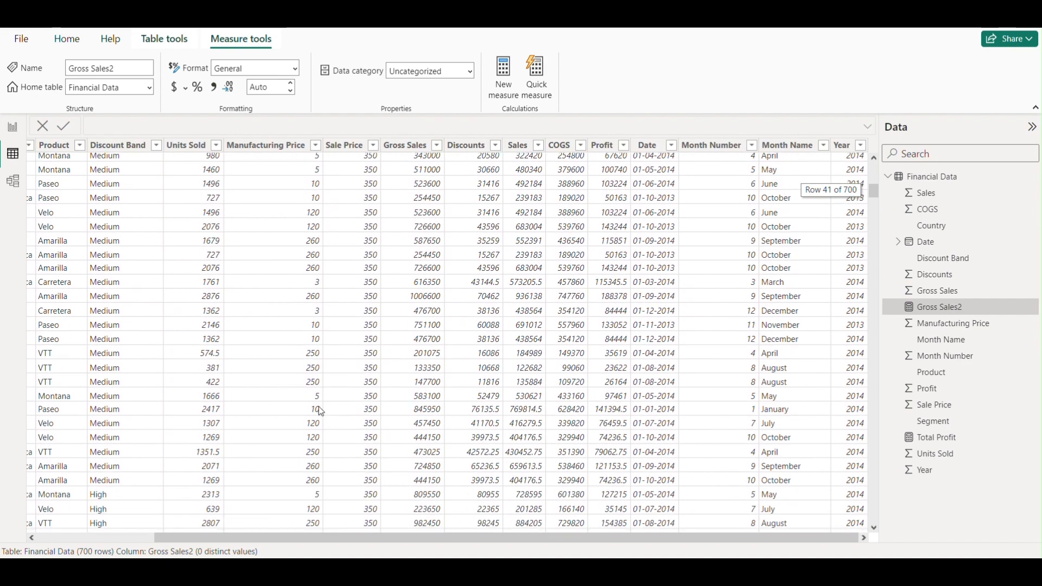
{"action": "scroll", "coordinate": [352, 392], "scroll_direction": "up", "scroll_amount": 13}
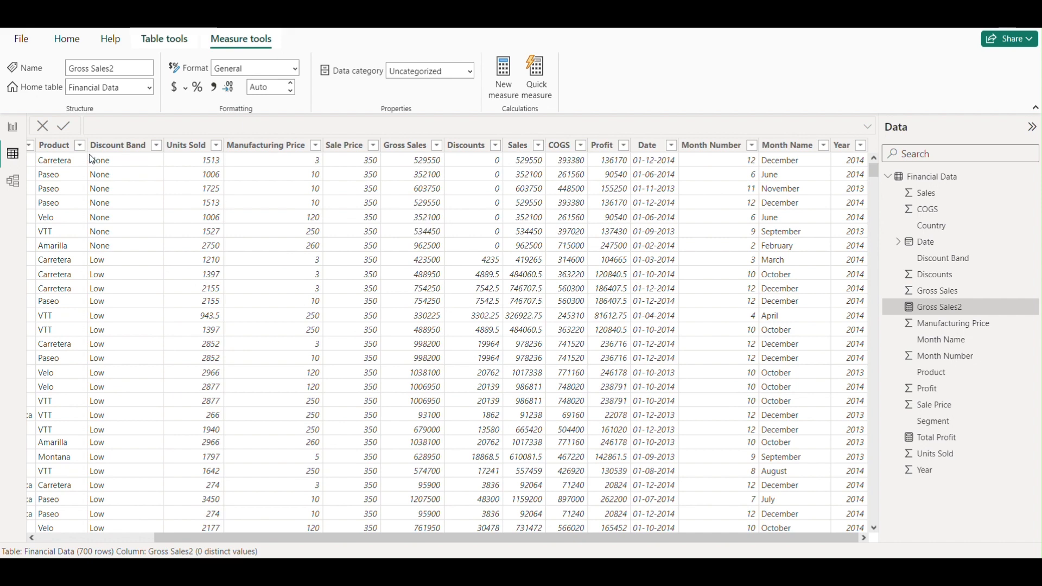
{"action": "left_click", "coordinate": [13, 127]}
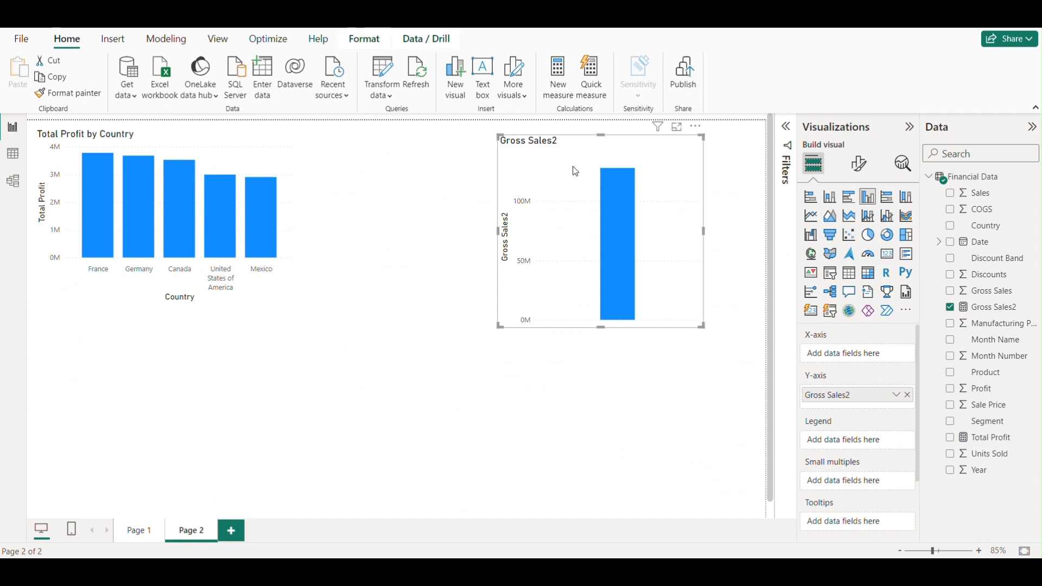
Place the Gross Sales2 chart beside the Total Profit by Country chart, aligned with its upper edge, and make it smaller.
{"action": "left_click_drag", "start_coordinate": [581, 159], "coordinate": [437, 152]}
{"action": "left_click_drag", "start_coordinate": [558, 307], "coordinate": [545, 327]}
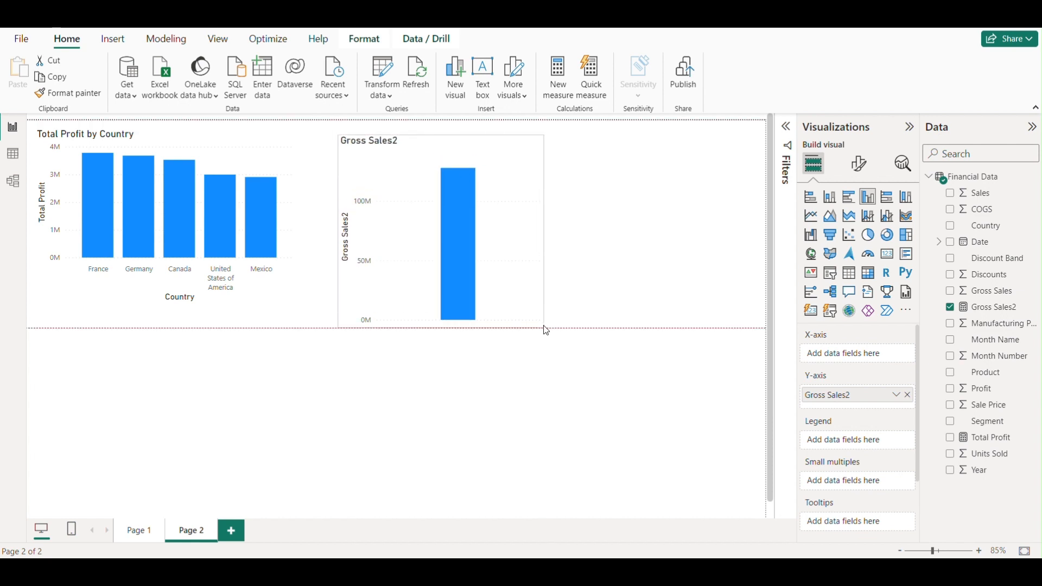
{"action": "left_click", "coordinate": [625, 273]}
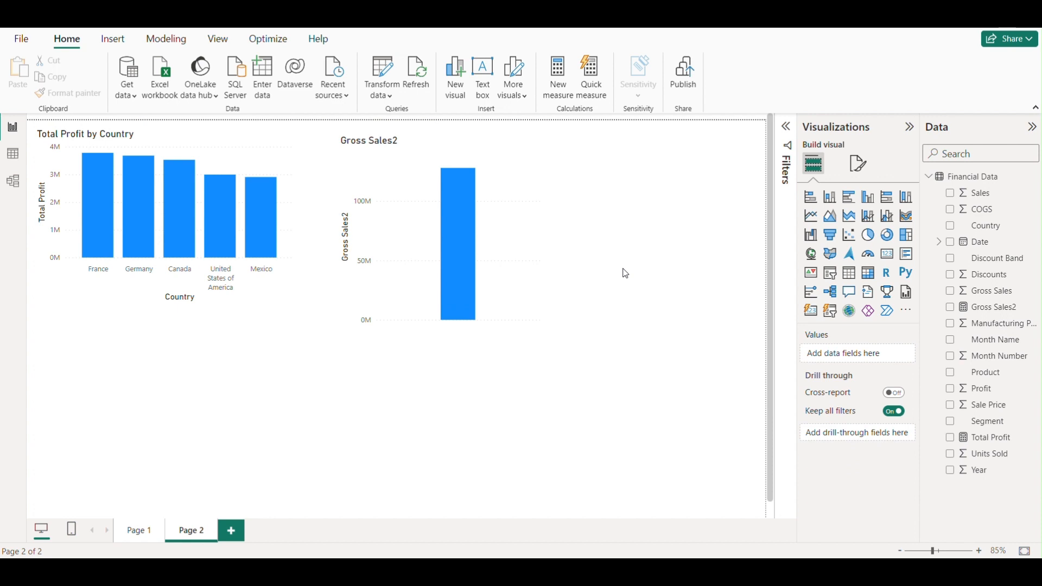
{"action": "left_click", "coordinate": [505, 274]}
{"action": "left_click_drag", "start_coordinate": [532, 320], "coordinate": [500, 313]}
{"action": "left_click", "coordinate": [586, 300]}
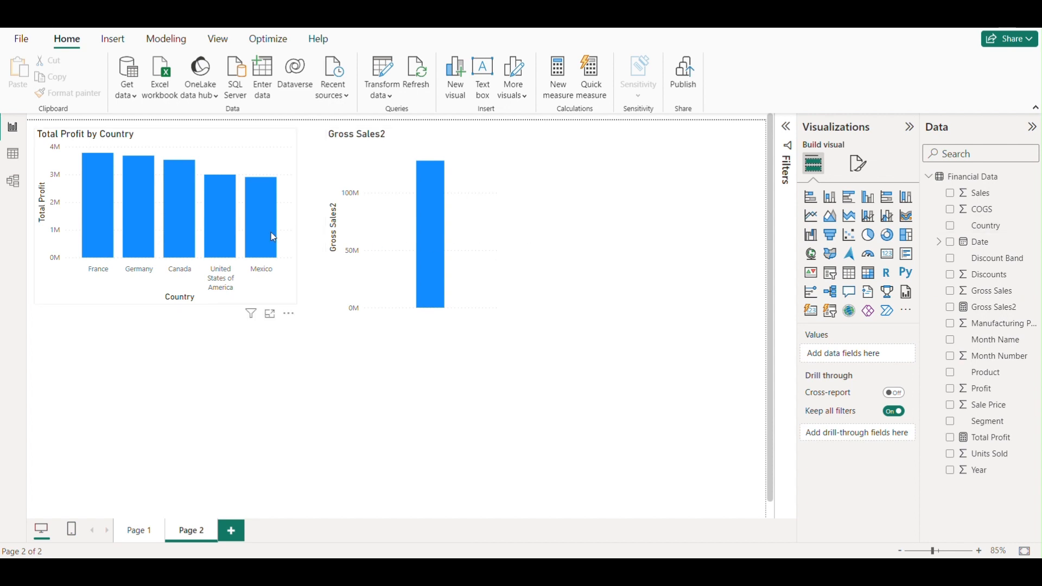
Examine the Profit column and its neighbouring columns in the Financial Data table and return to the report.
{"action": "left_click", "coordinate": [13, 155]}
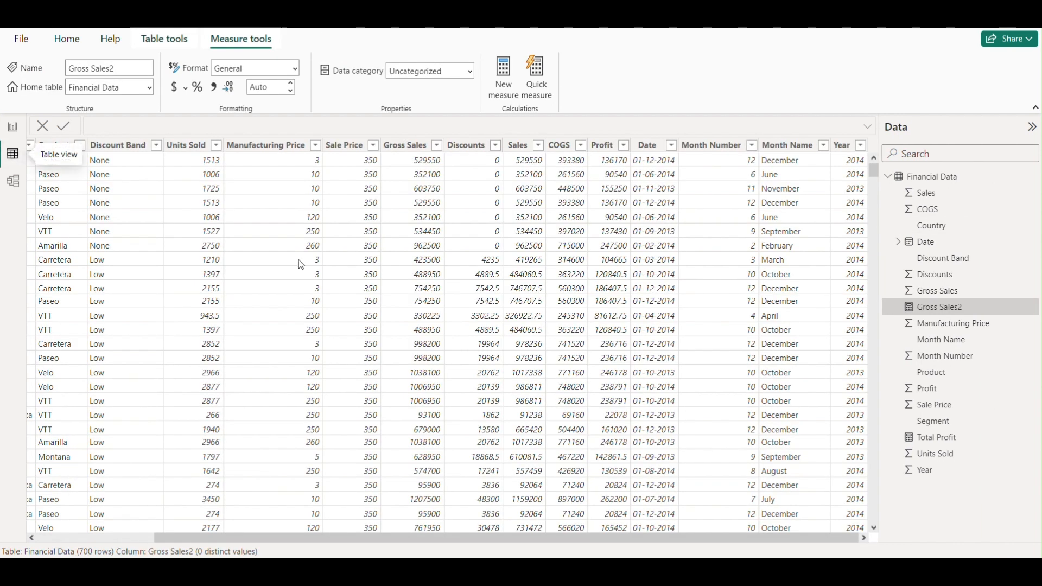
{"action": "left_click_drag", "start_coordinate": [368, 538], "coordinate": [399, 557]}
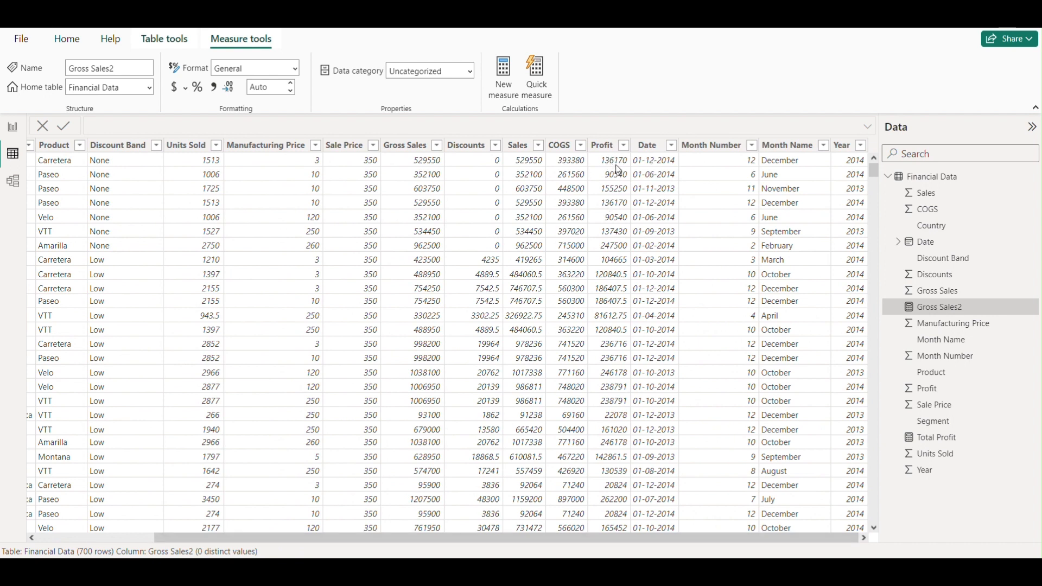
{"action": "left_click_drag", "start_coordinate": [615, 538], "coordinate": [496, 538]}
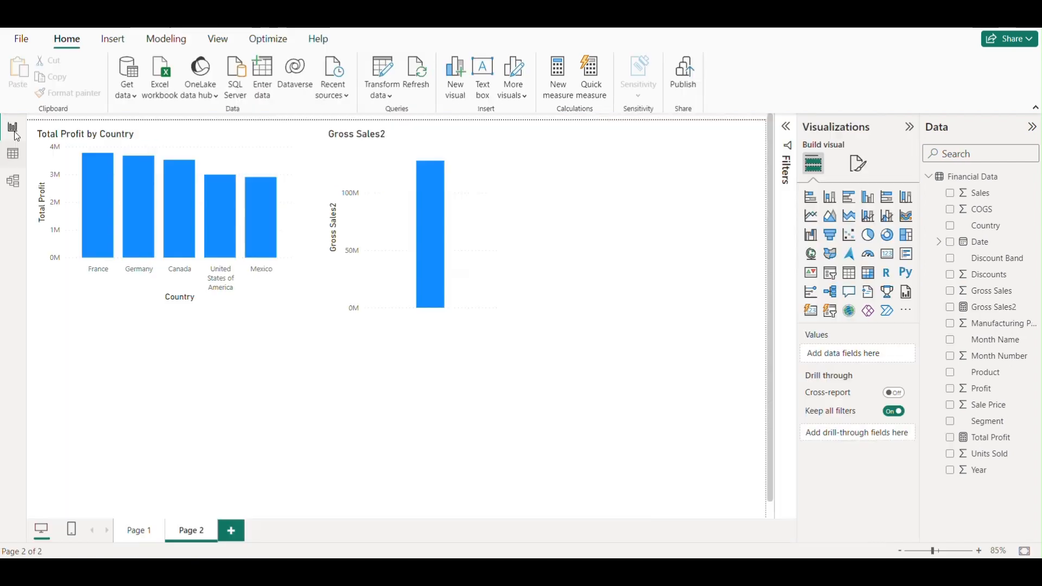
{"action": "left_click", "coordinate": [13, 128]}
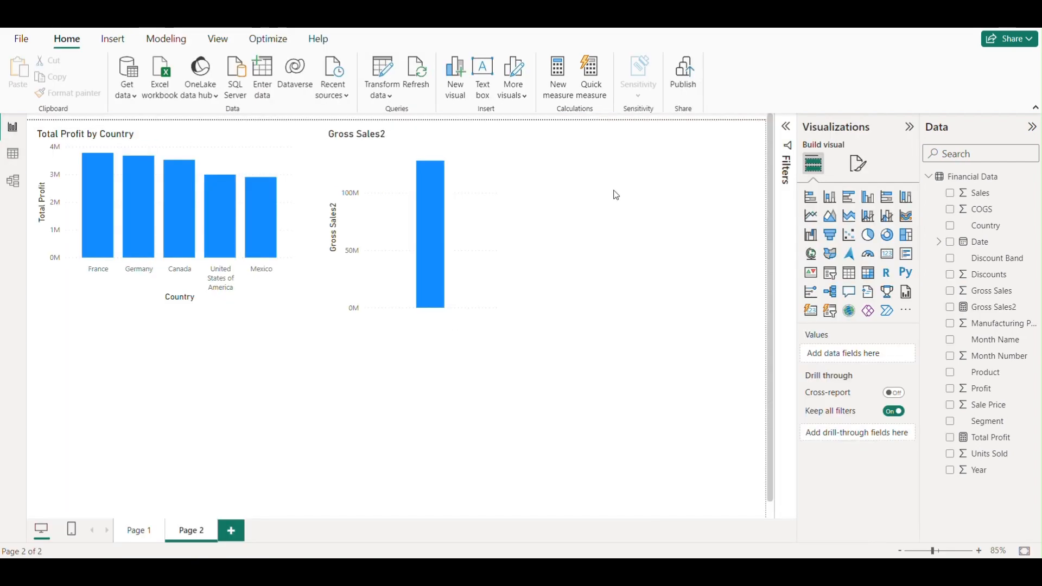
Shift the Gross Sales2 chart slightly closer to the Total Profit by Country chart.
{"action": "left_click_drag", "start_coordinate": [451, 228], "coordinate": [453, 229]}
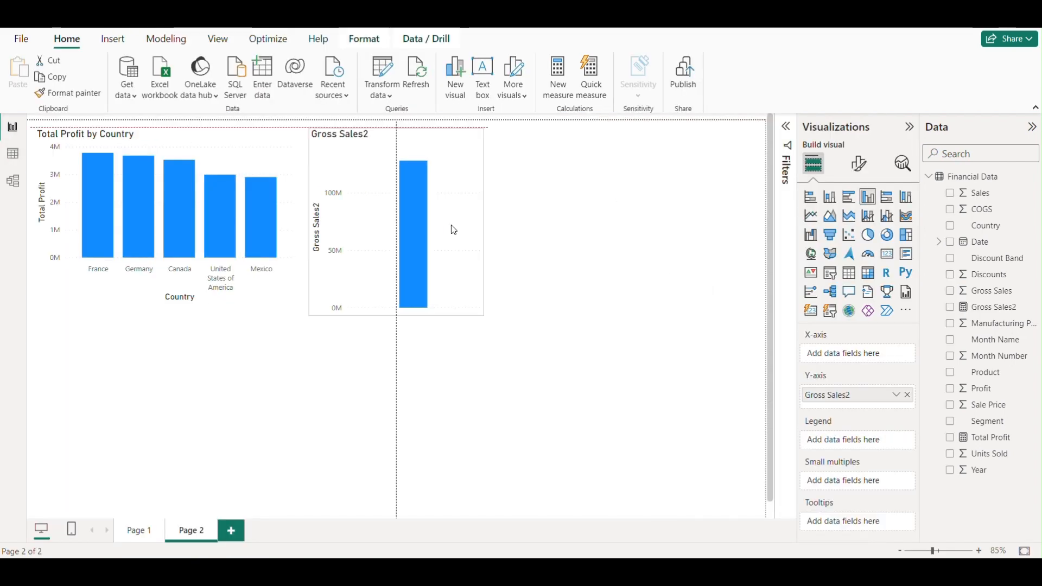
{"action": "left_click", "coordinate": [668, 243]}
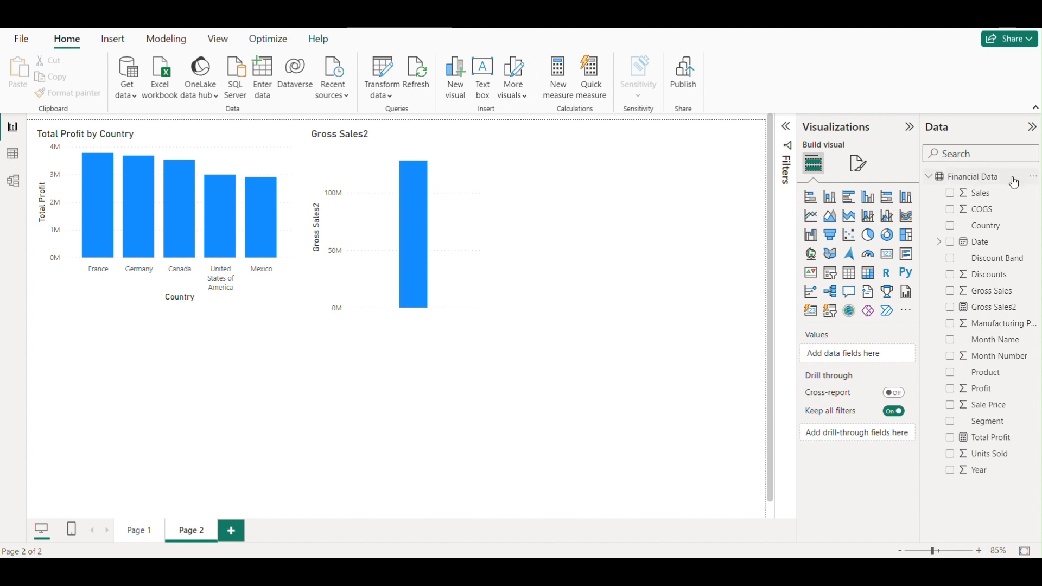
Start a new measure in the Financial Data table and name it Profit for France.
{"action": "left_click", "coordinate": [1032, 183]}
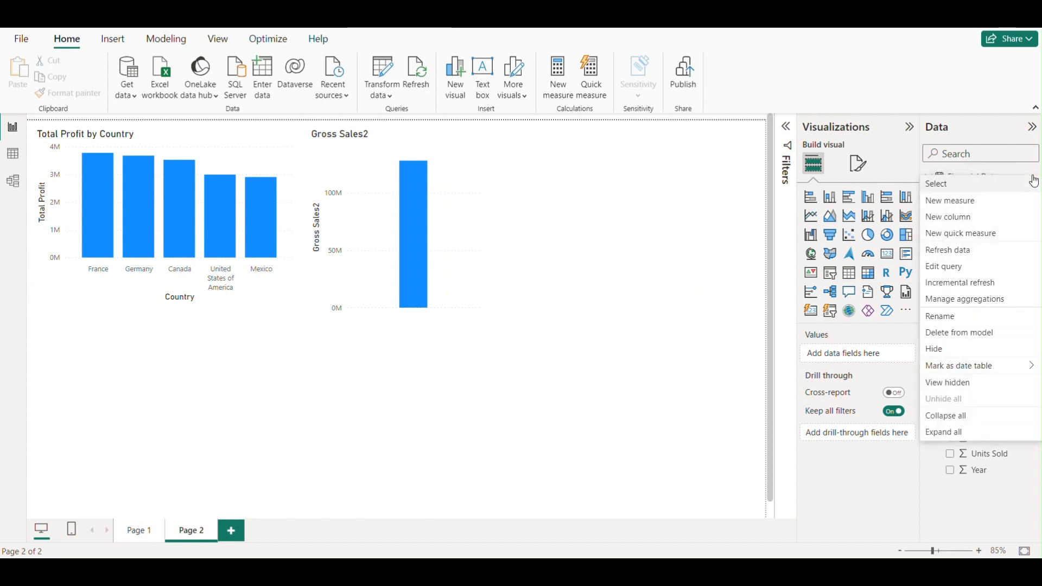
{"action": "left_click", "coordinate": [961, 203]}
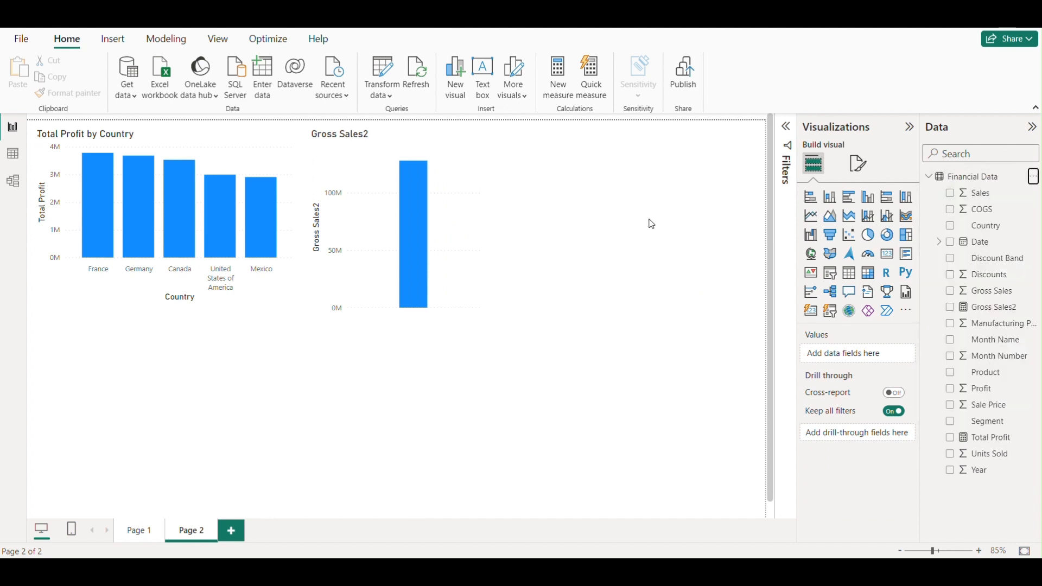
{"action": "left_click", "coordinate": [128, 126]}
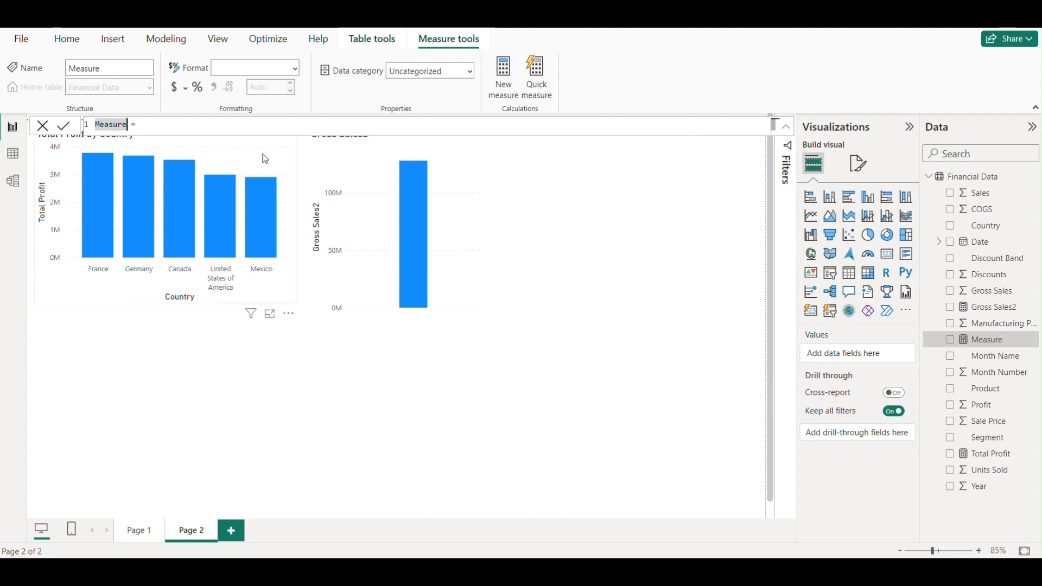
{"action": "key", "text": "BackSpace"}
{"action": "key", "text": "BackSpace"}
{"action": "key", "text": "BackSpace"}
{"action": "key", "text": "BackSpace"}
{"action": "key", "text": "BackSpace"}
{"action": "key", "text": "BackSpace"}
{"action": "key", "text": "BackSpace"}
{"action": "type", "text": "Pfrofit"}
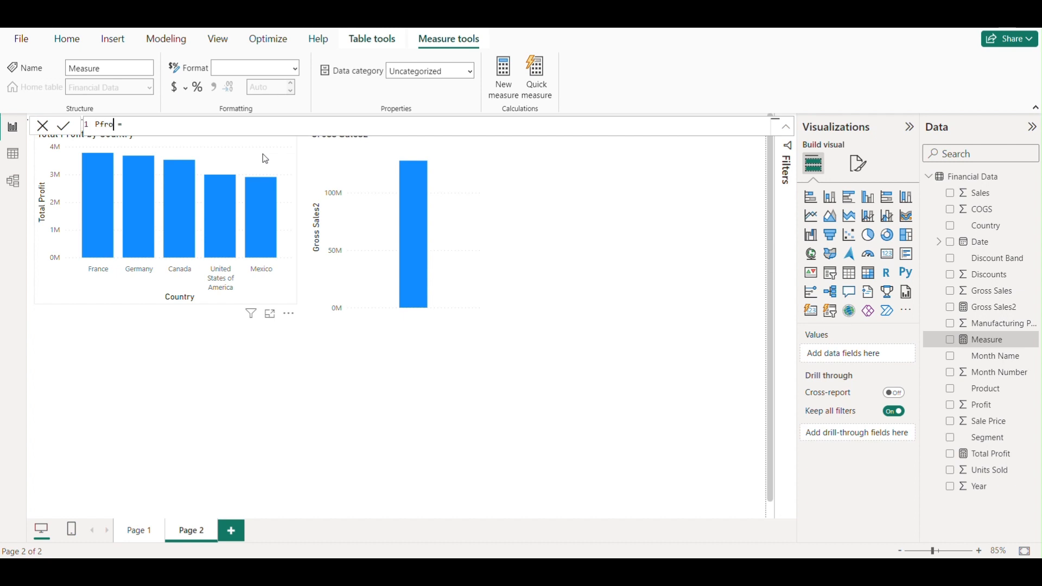
{"action": "key", "text": "BackSpace"}
{"action": "key", "text": "BackSpace"}
{"action": "key", "text": "BackSpace"}
{"action": "key", "text": "BackSpace"}
{"action": "key", "text": "BackSpace"}
{"action": "key", "text": "BackSpace"}
{"action": "key", "text": "BackSpace"}
{"action": "type", "text": "rofit "}
{"action": "type", "text": "fpor"}
{"action": "key", "text": "BackSpace"}
{"action": "key", "text": "BackSpace"}
{"action": "key", "text": "BackSpace"}
{"action": "key", "text": "BackSpace"}
{"action": "type", "text": "or France"}
Begin the Profit for France formula with the SUMX function.
{"action": "left_click", "coordinate": [215, 129]}
{"action": "type", "text": "Sum"}
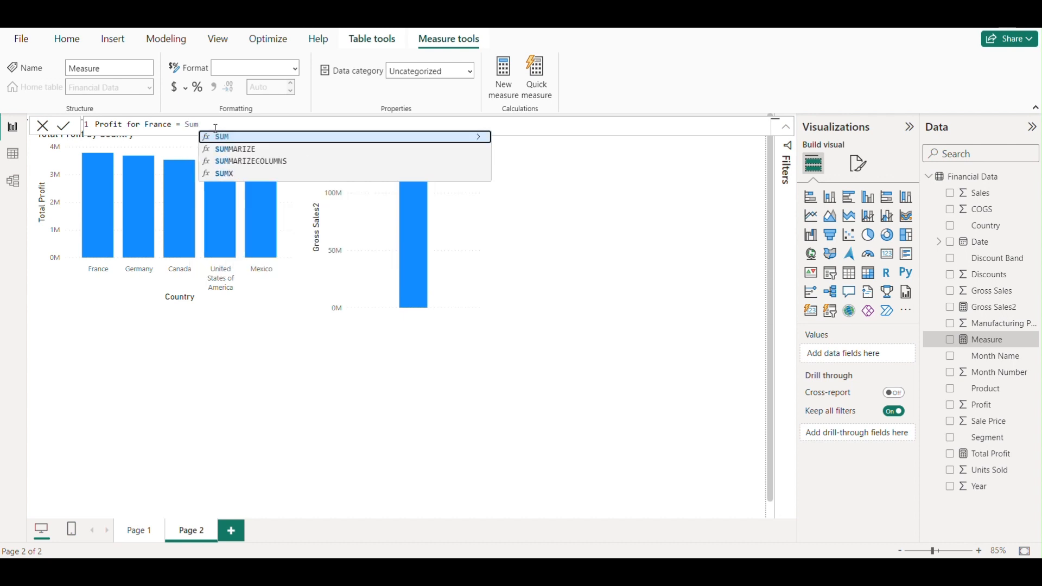
{"action": "left_click", "coordinate": [236, 173]}
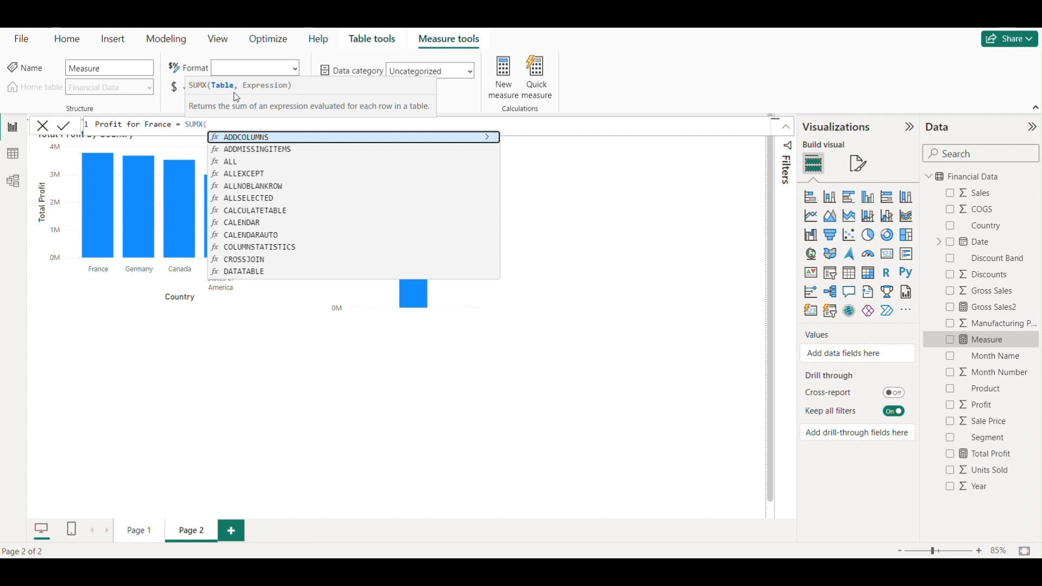
{"action": "type", "text": "fin"}
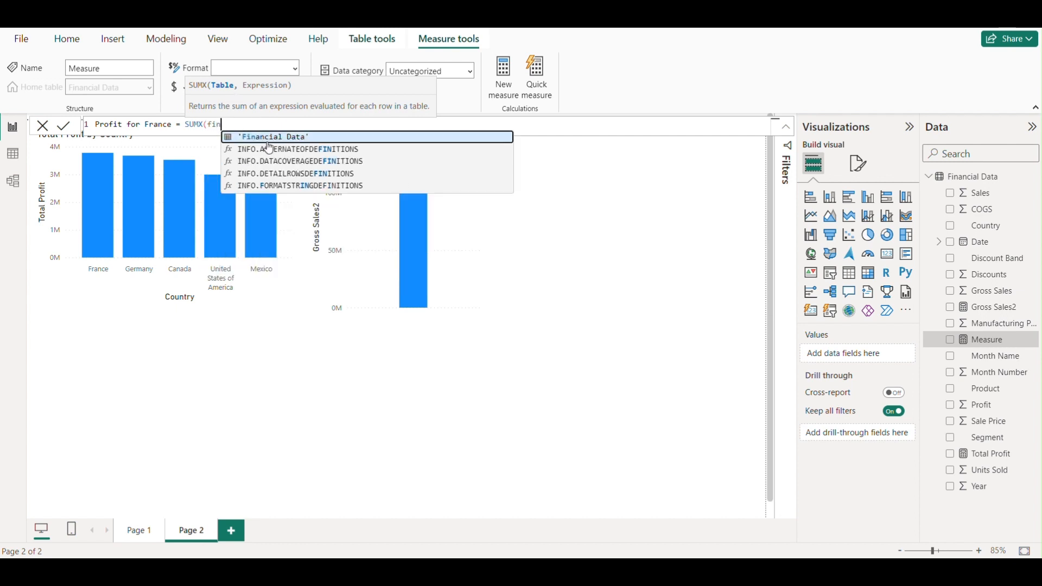
{"action": "left_click", "coordinate": [264, 139]}
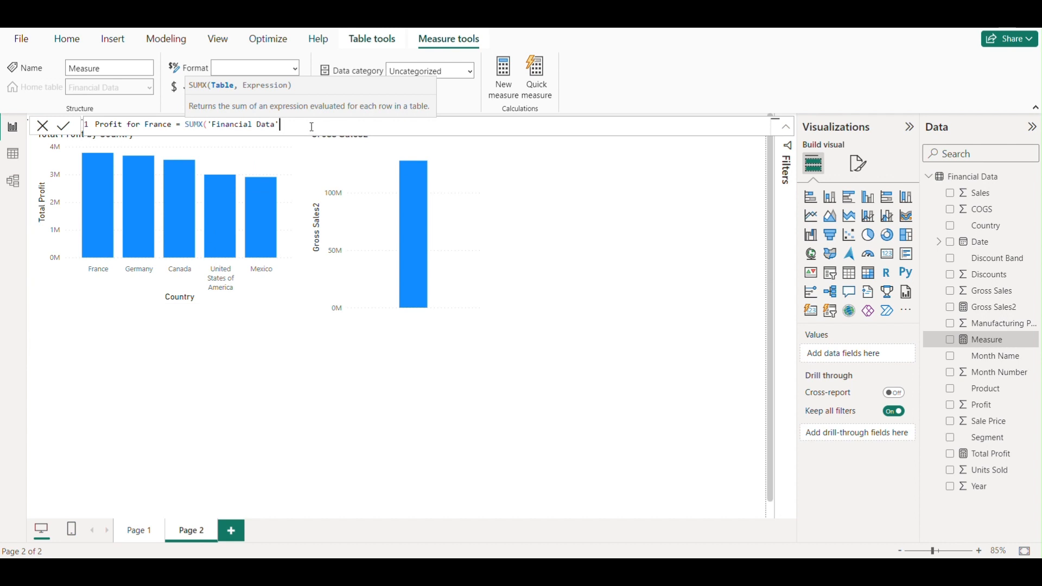
{"action": "type", "text": ","}
{"action": "type", "text": "F"}
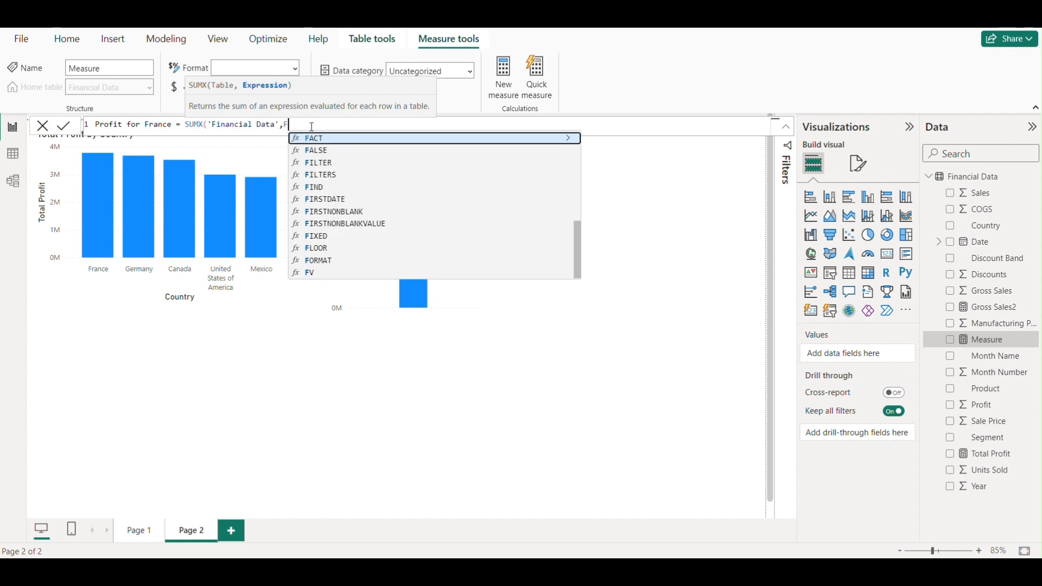
{"action": "type", "text": "ilter"}
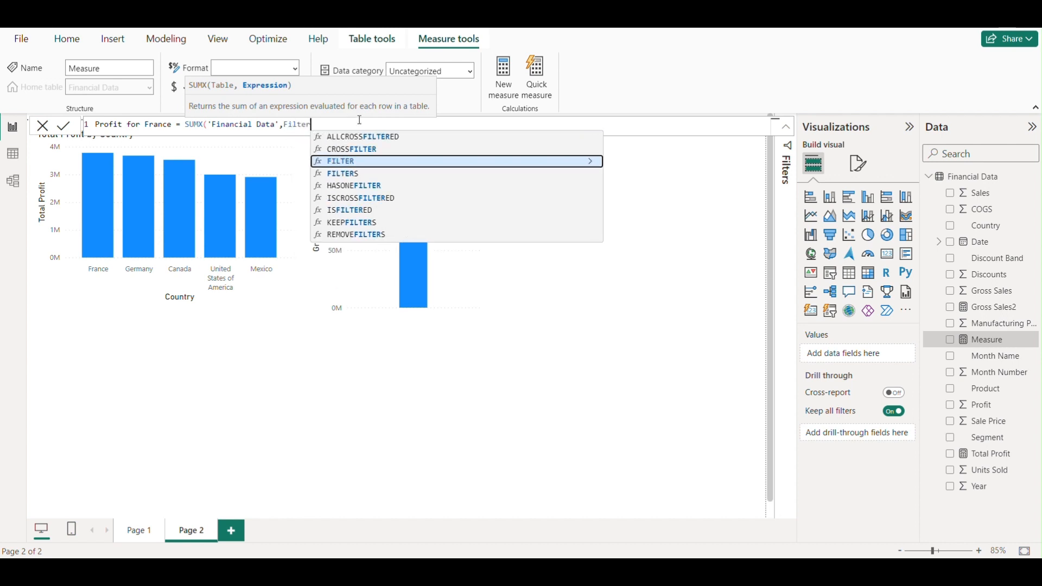
{"action": "key", "text": "Tab"}
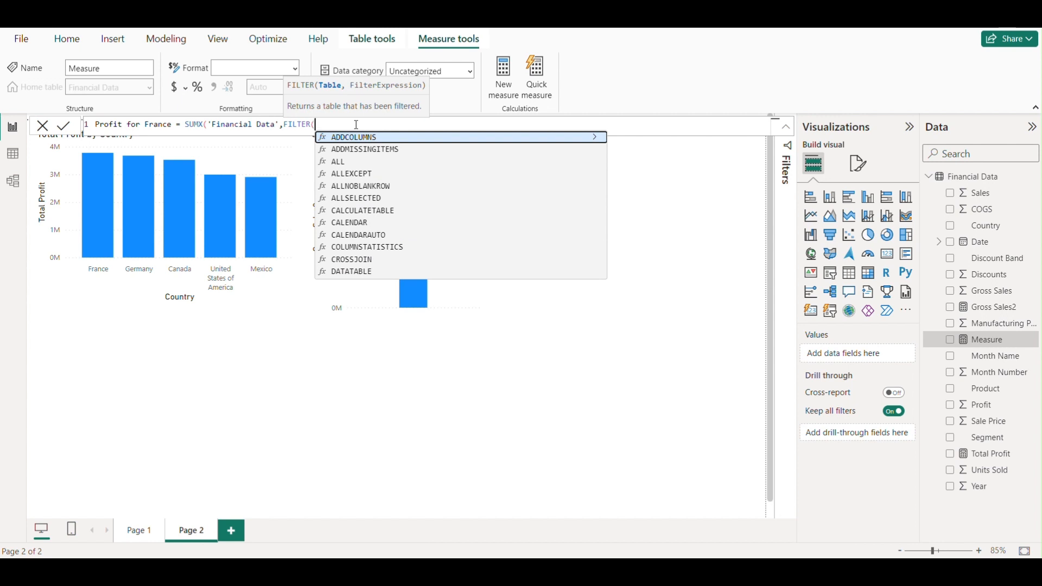
{"action": "type", "text": "dta"}
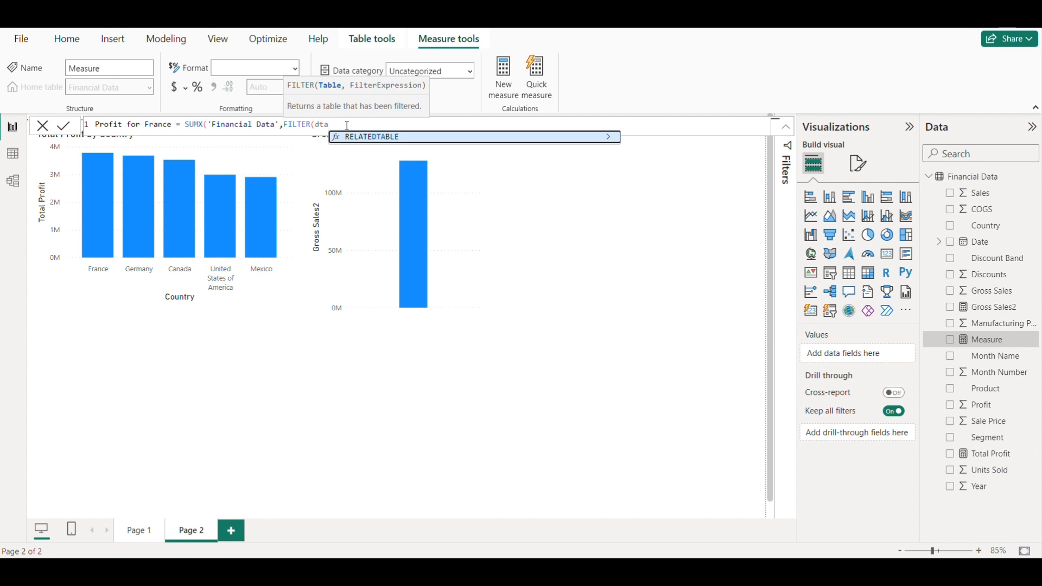
{"action": "key", "text": "BackSpace"}
{"action": "key", "text": "BackSpace"}
{"action": "key", "text": "BackSpace"}
{"action": "key", "text": "BackSpace"}
{"action": "key", "text": "BackSpace"}
{"action": "key", "text": "BackSpace"}
{"action": "key", "text": "BackSpace"}
{"action": "key", "text": "BackSpace"}
{"action": "key", "text": "BackSpace"}
{"action": "key", "text": "BackSpace"}
{"action": "key", "text": "BackSpace"}
{"action": "key", "text": "BackSpace"}
{"action": "key", "text": "BackSpace"}
{"action": "key", "text": "BackSpace"}
{"action": "key", "text": "BackSpace"}
{"action": "key", "text": "BackSpace"}
{"action": "key", "text": "BackSpace"}
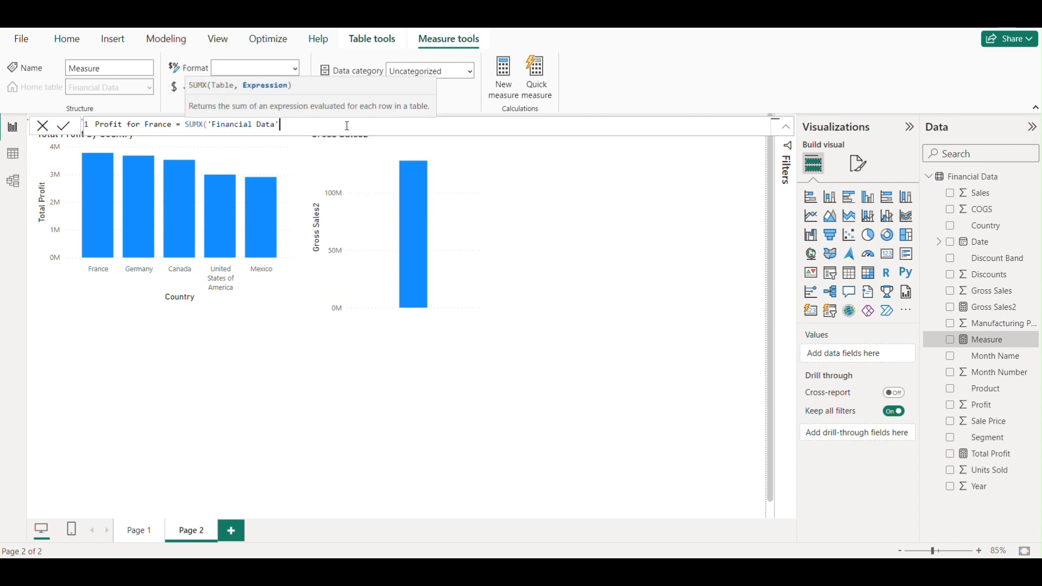
{"action": "key", "text": "BackSpace"}
{"action": "key", "text": "BackSpace"}
{"action": "key", "text": "BackSpace"}
{"action": "key", "text": "BackSpace"}
{"action": "key", "text": "BackSpace"}
{"action": "key", "text": "BackSpace"}
{"action": "key", "text": "BackSpace"}
{"action": "key", "text": "BackSpace"}
{"action": "key", "text": "BackSpace"}
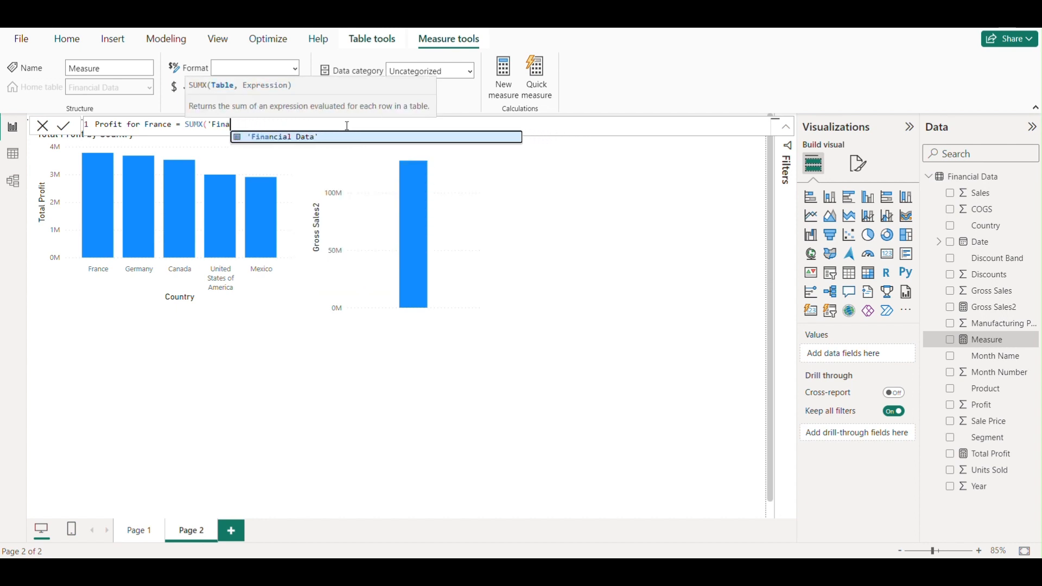
{"action": "key", "text": "BackSpace"}
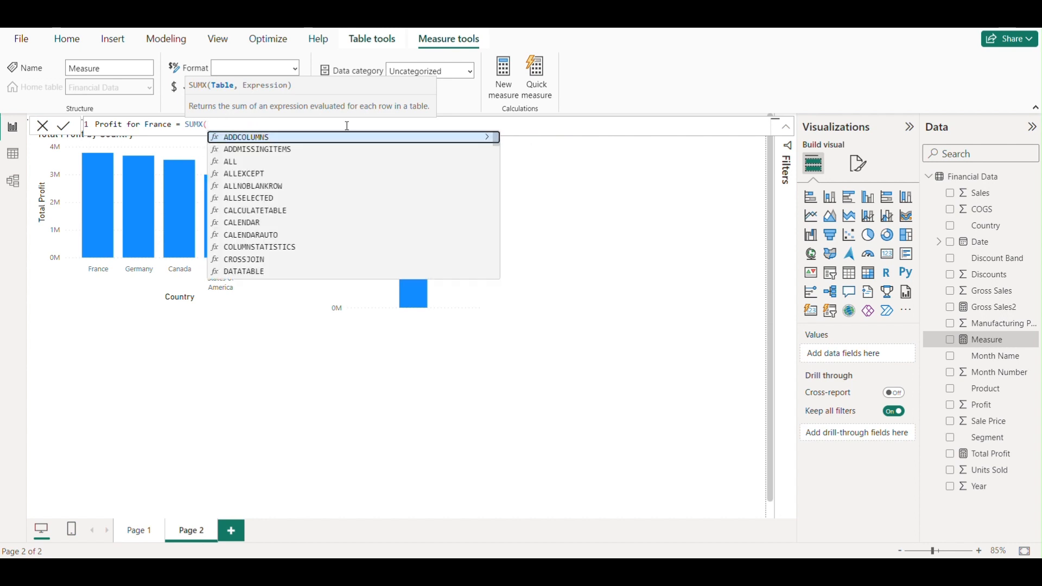
Nest a FILTER function inside SUMX and give it the 'Financial Data' table as its first argument.
{"action": "type", "text": "Fil"}
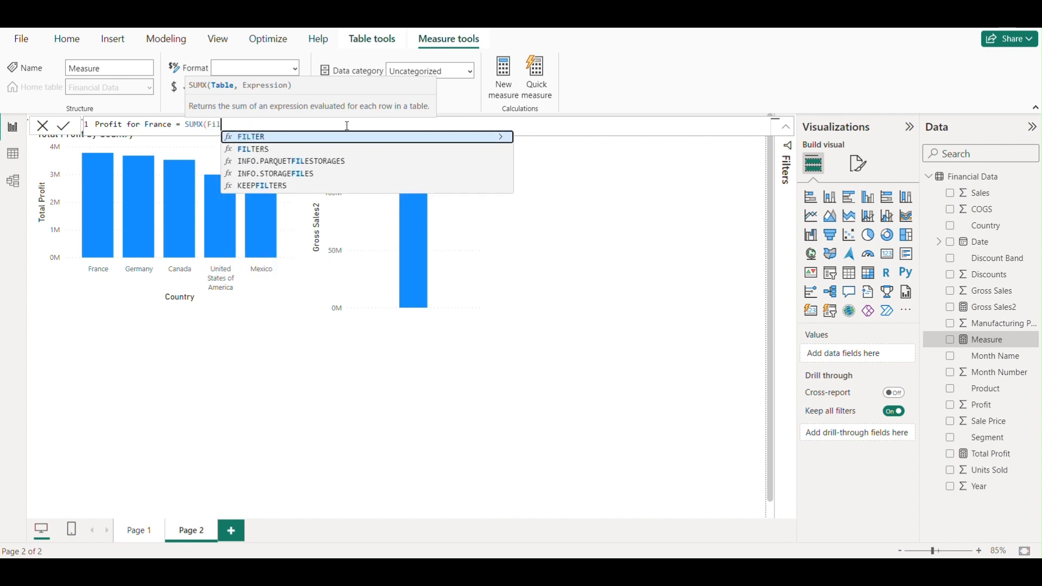
{"action": "left_click", "coordinate": [263, 139]}
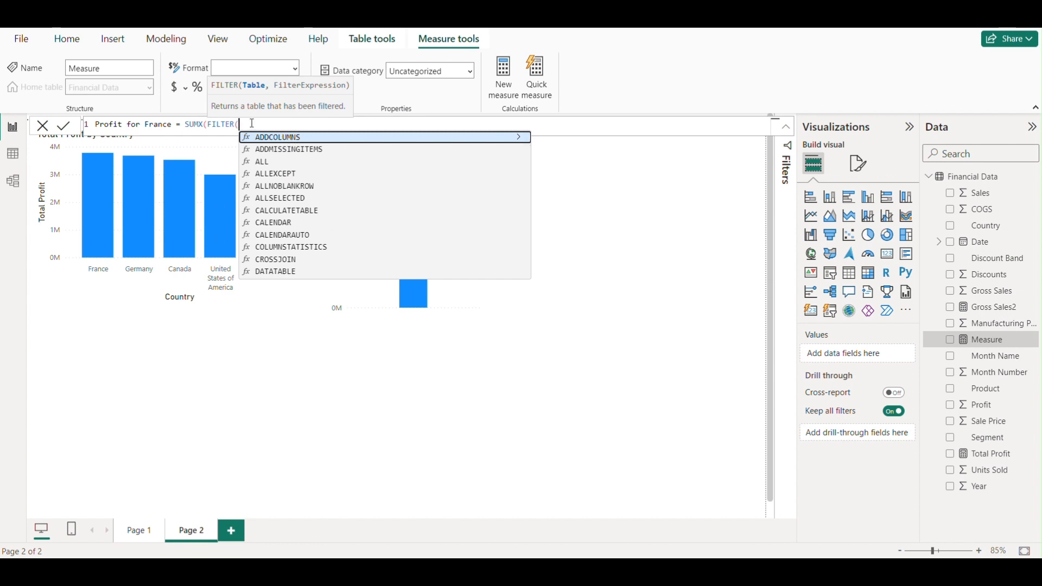
{"action": "type", "text": "fin"}
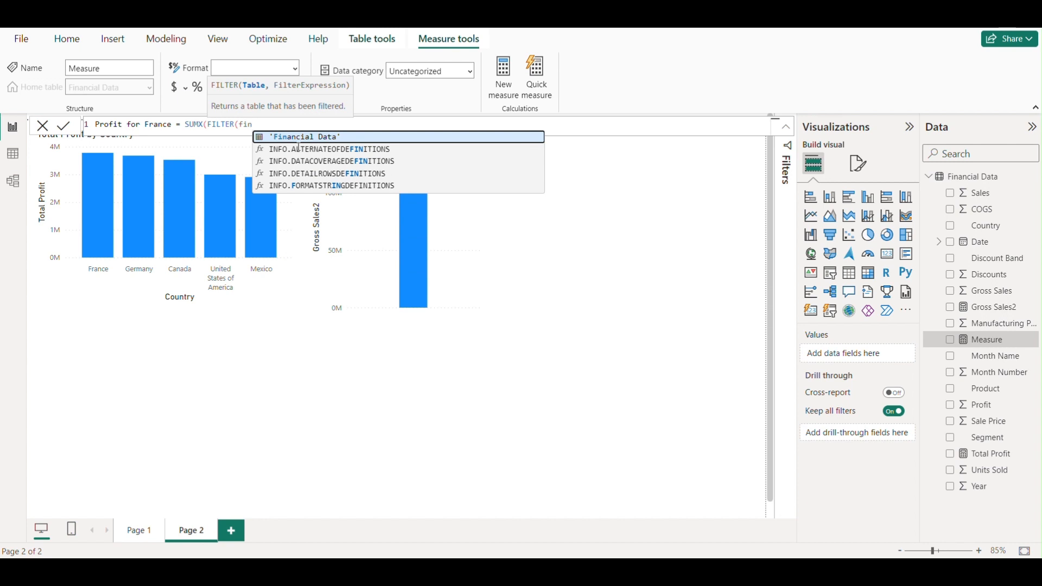
{"action": "left_click", "coordinate": [348, 137]}
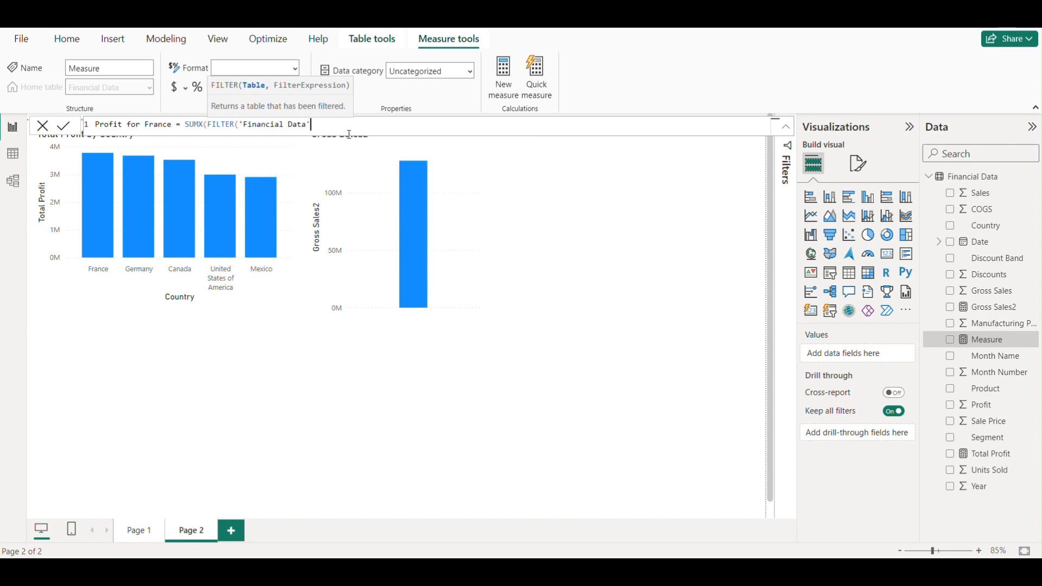
{"action": "type", "text": ","}
Set the filter condition to 'Financial Data'[Country] = "France" and close the FILTER function.
{"action": "type", "text": "dta"}
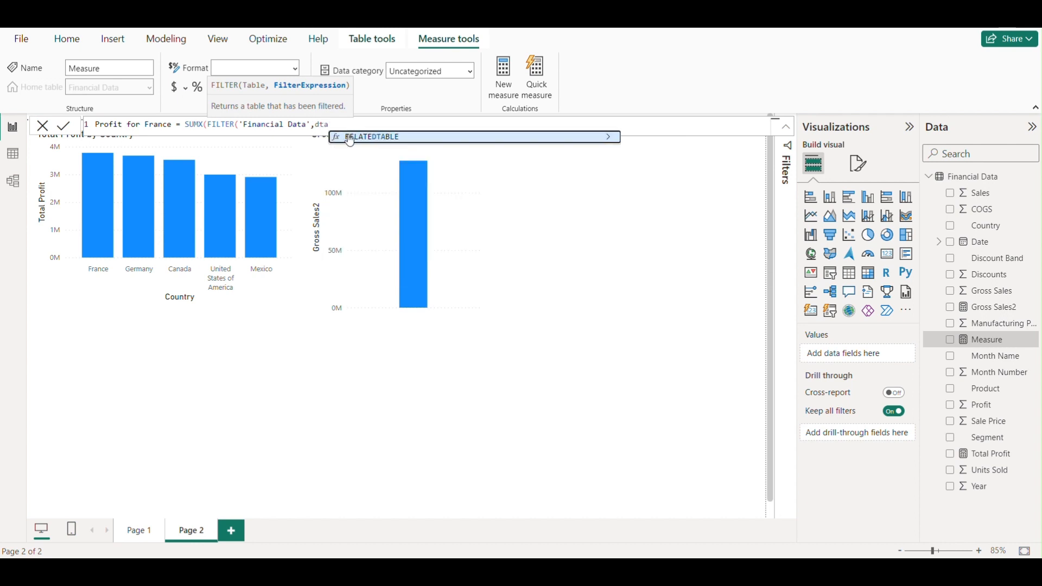
{"action": "key", "text": "BackSpace"}
{"action": "key", "text": "BackSpace"}
{"action": "type", "text": "ata"}
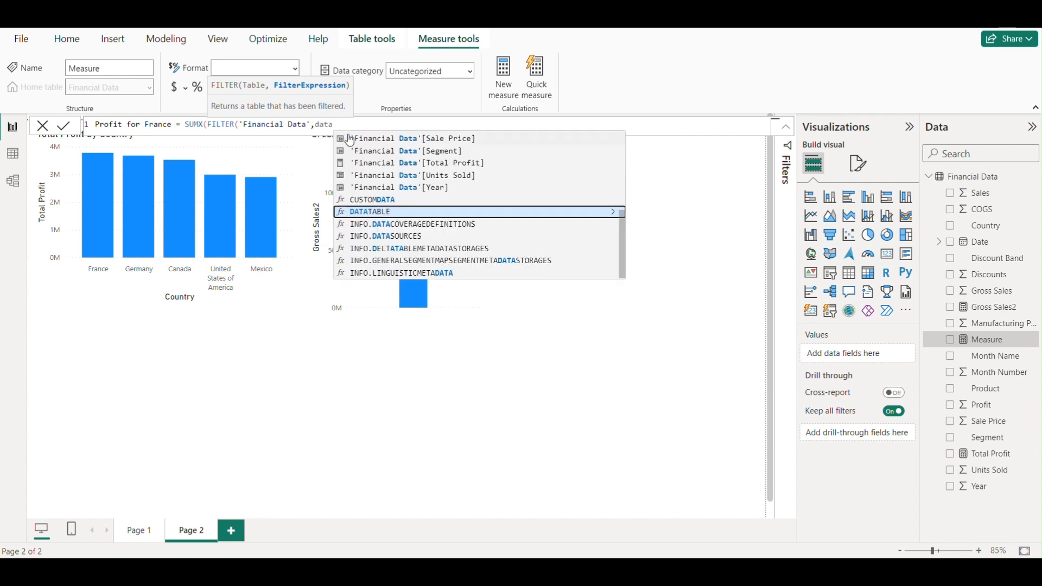
{"action": "scroll", "coordinate": [470, 168], "scroll_direction": "up", "scroll_amount": 5}
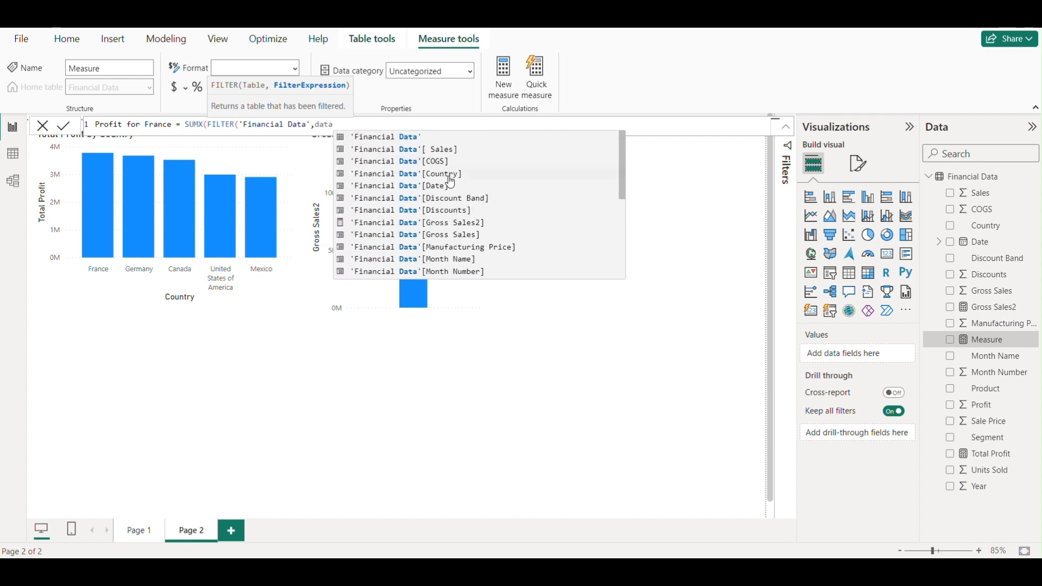
{"action": "left_click", "coordinate": [449, 175]}
{"action": "type", "text": "="}
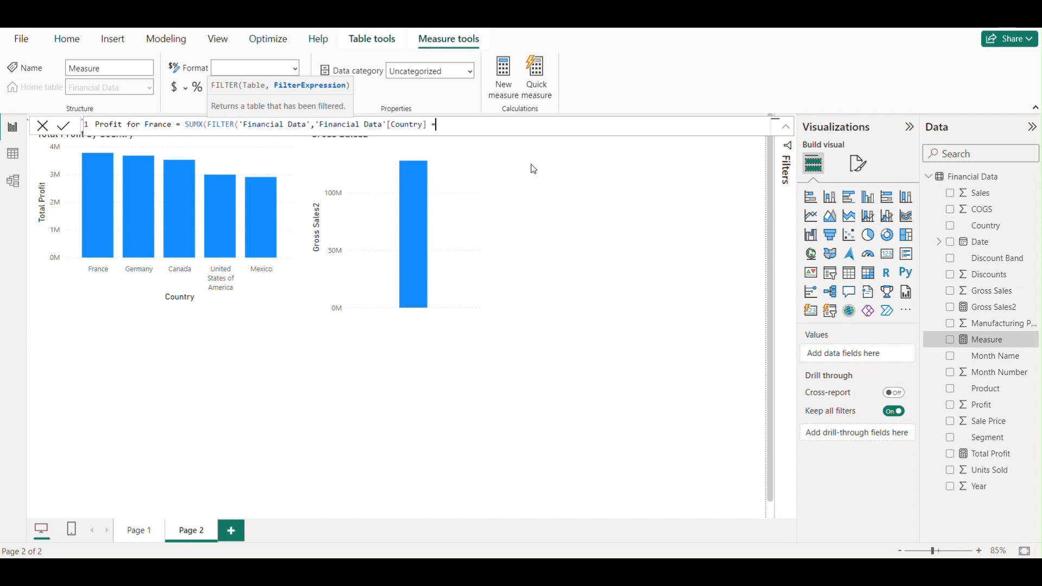
{"action": "type", "text": " \"France"}
{"action": "type", "text": "),"}
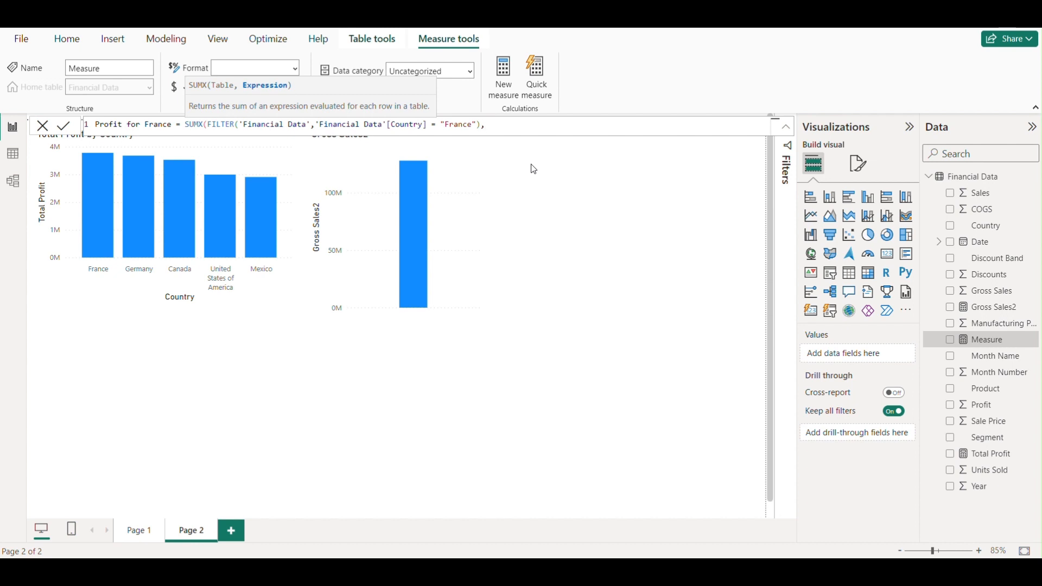
Use 'Financial Data'[Profit] as the SUMX expression and commit the Profit for France measure.
{"action": "type", "text": " pr"}
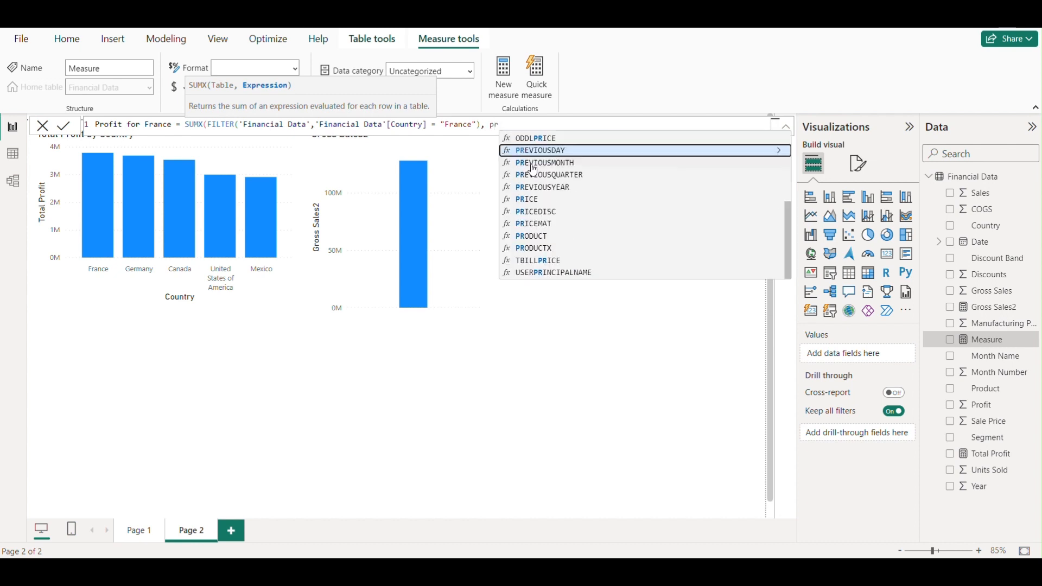
{"action": "type", "text": "of"}
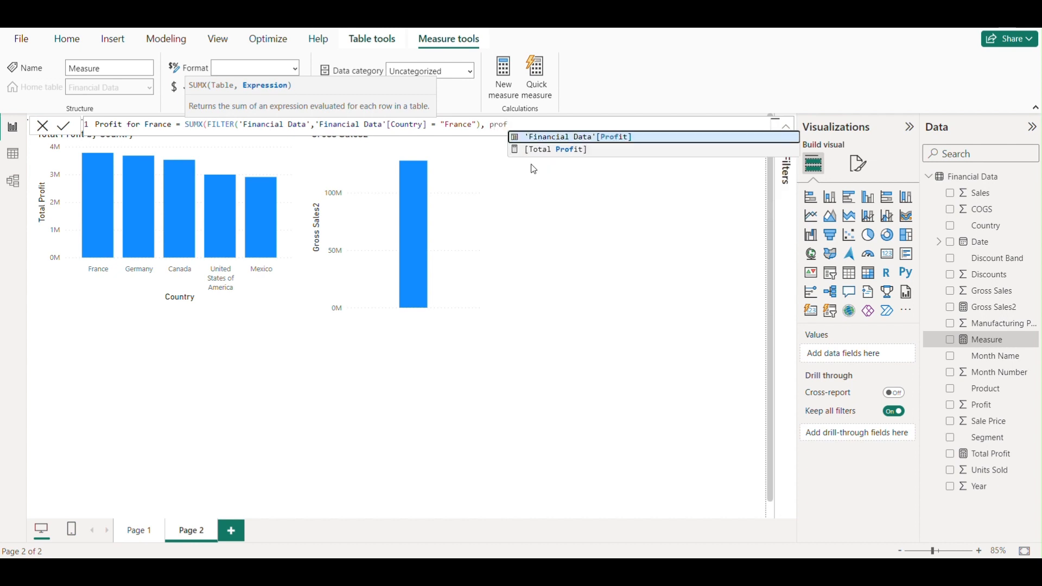
{"action": "key", "text": "Tab"}
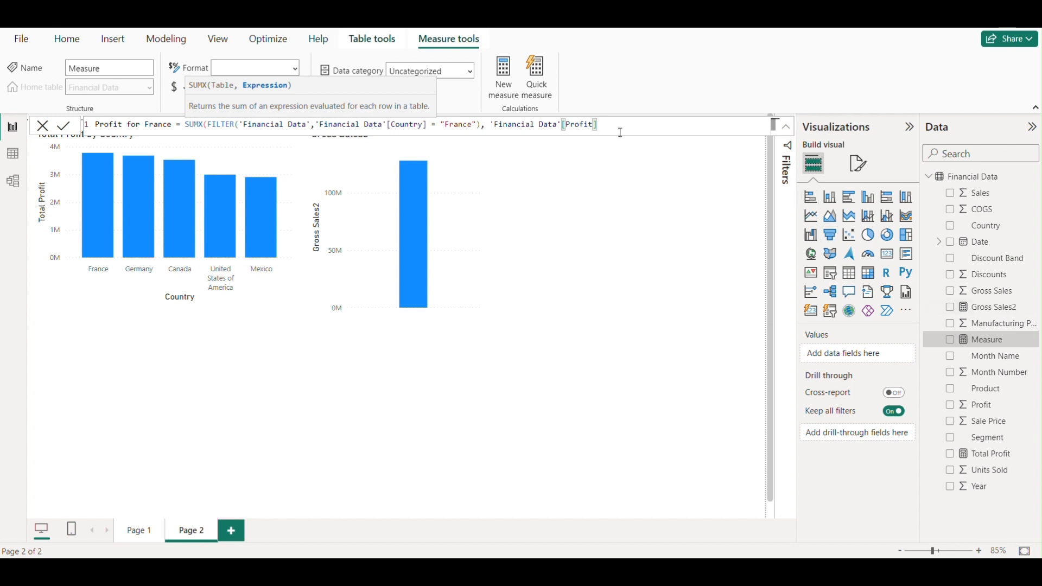
{"action": "type", "text": ")"}
{"action": "key", "text": "Return"}
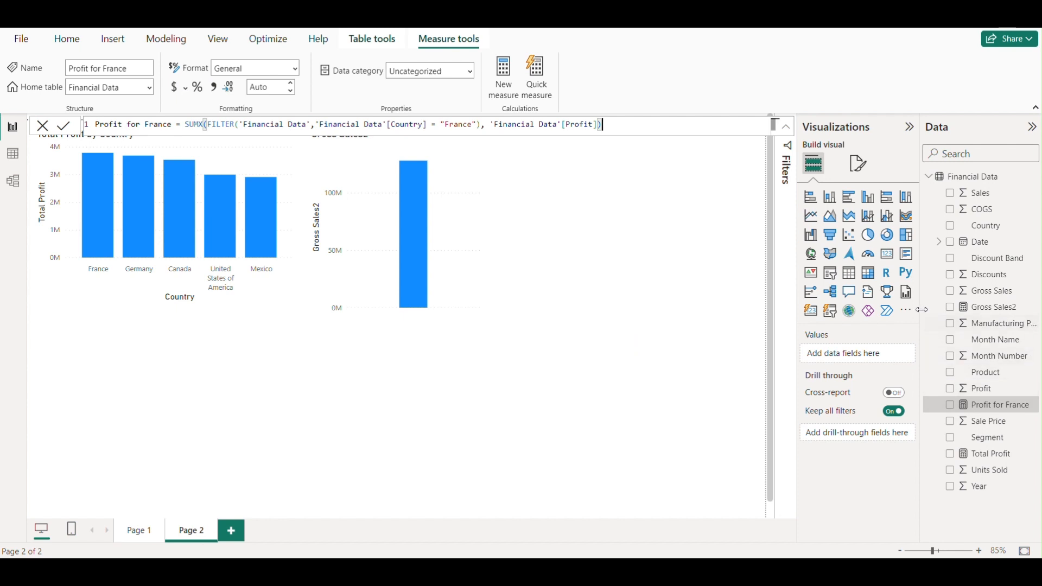
Create a column chart of the Profit for France measure on the canvas and place it beside the Gross Sales2 chart.
{"action": "left_click_drag", "start_coordinate": [921, 307], "coordinate": [911, 305]}
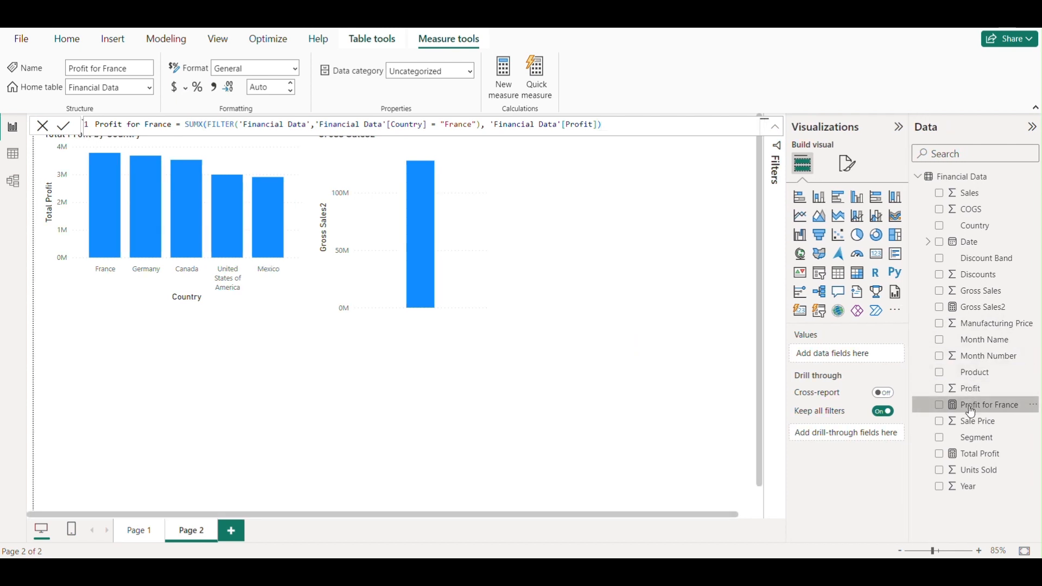
{"action": "left_click_drag", "start_coordinate": [995, 412], "coordinate": [631, 363]}
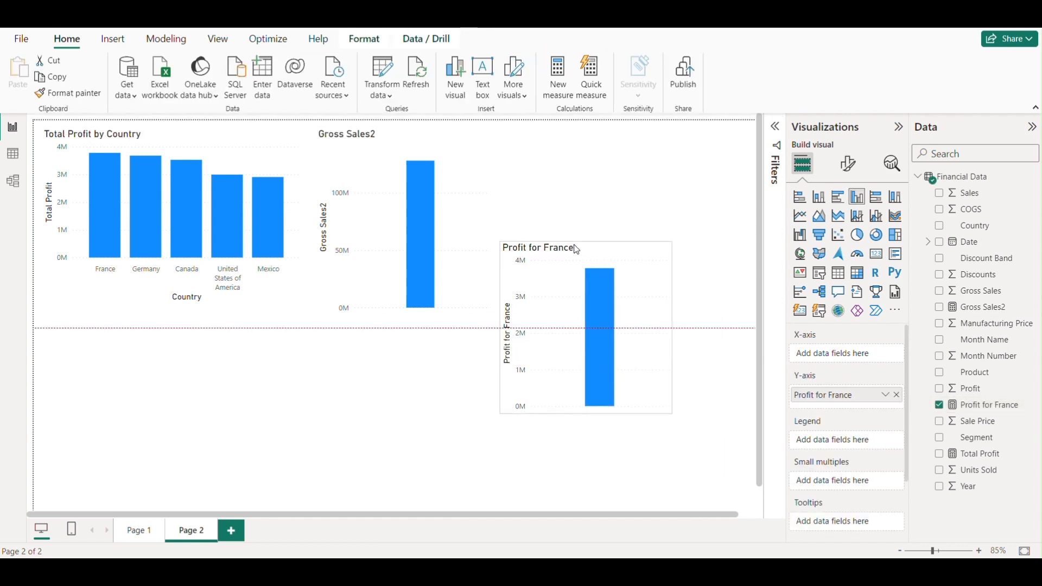
{"action": "left_click_drag", "start_coordinate": [661, 297], "coordinate": [705, 201]}
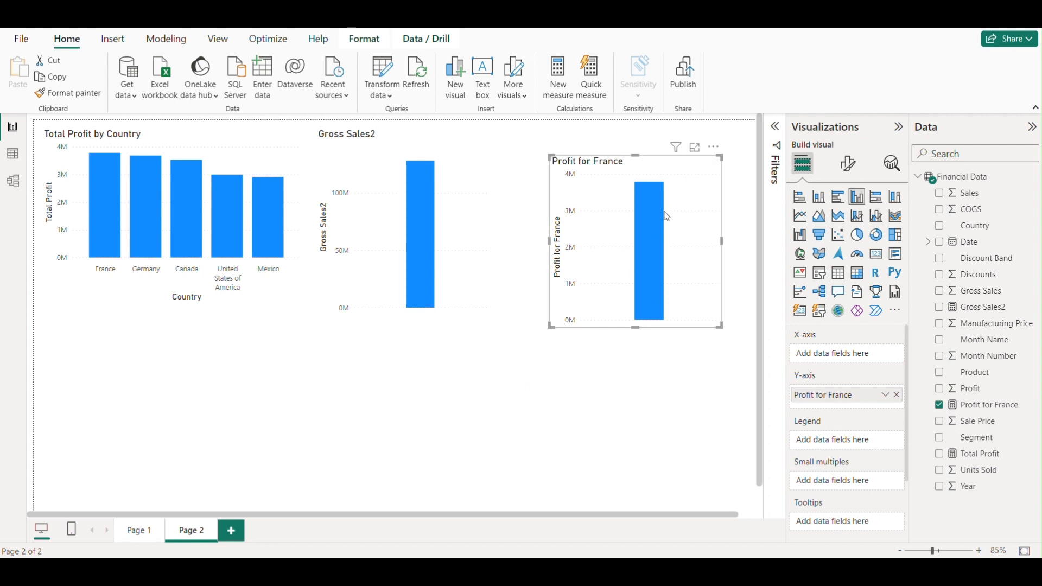
{"action": "left_click_drag", "start_coordinate": [682, 215], "coordinate": [665, 216]}
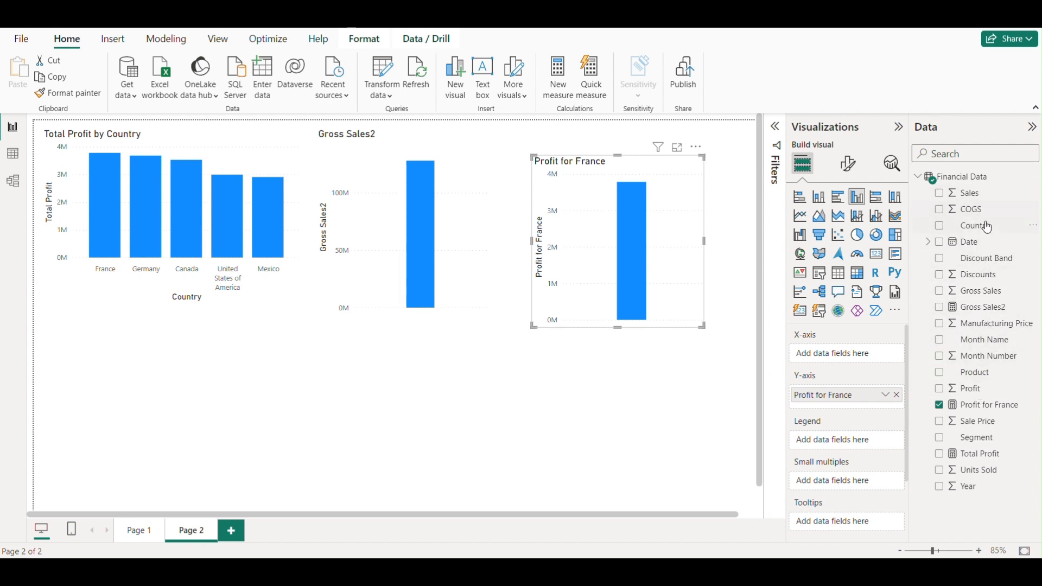
Break the Profit for France chart down by Segment on the x-axis and reposition it in line with the other charts.
{"action": "left_click_drag", "start_coordinate": [979, 442], "coordinate": [836, 354]}
{"action": "left_click_drag", "start_coordinate": [652, 274], "coordinate": [655, 307]}
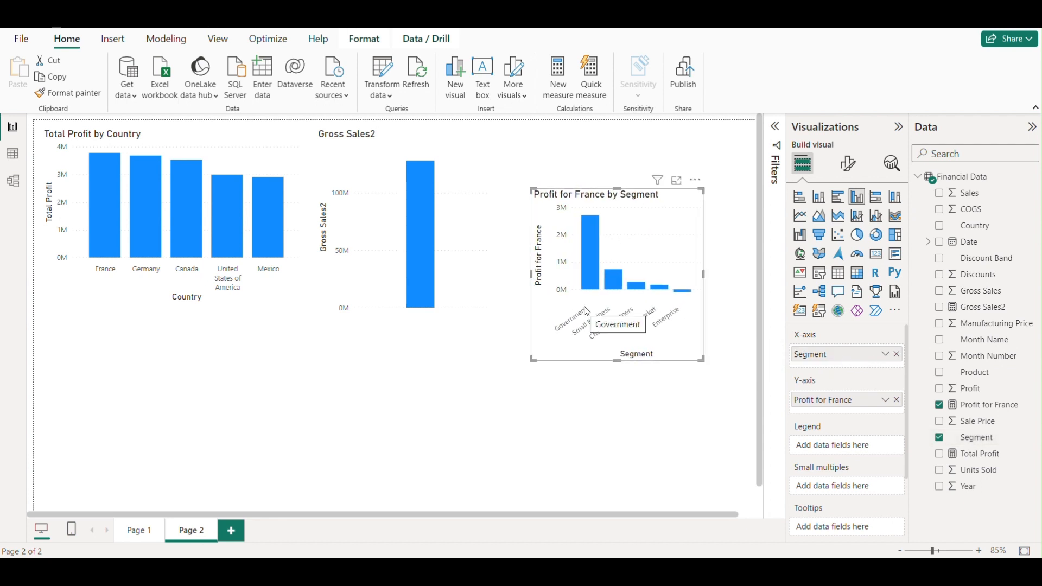
{"action": "mouse_move", "coordinate": [595, 329]}
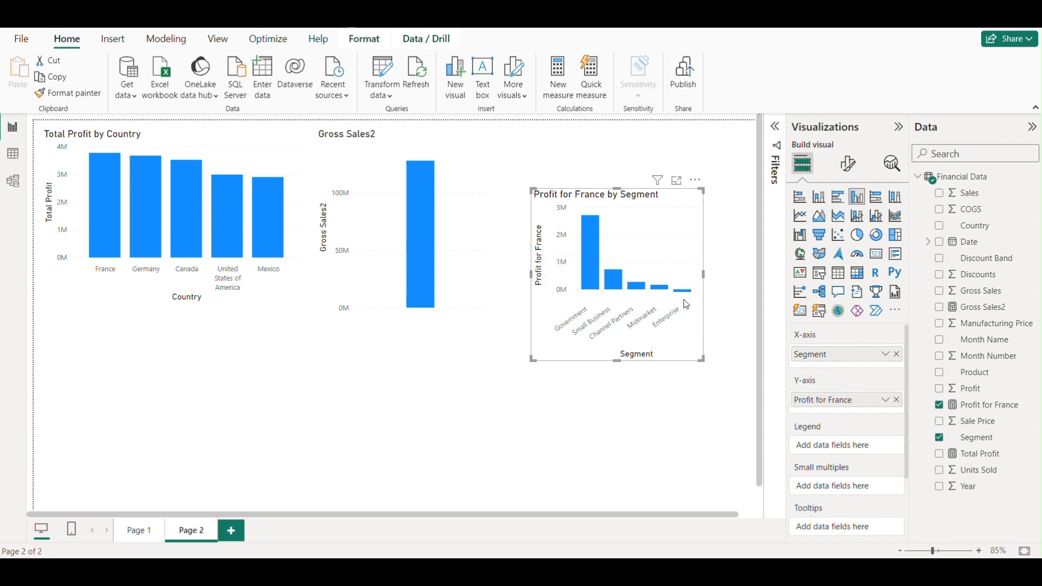
{"action": "left_click_drag", "start_coordinate": [651, 242], "coordinate": [678, 210]}
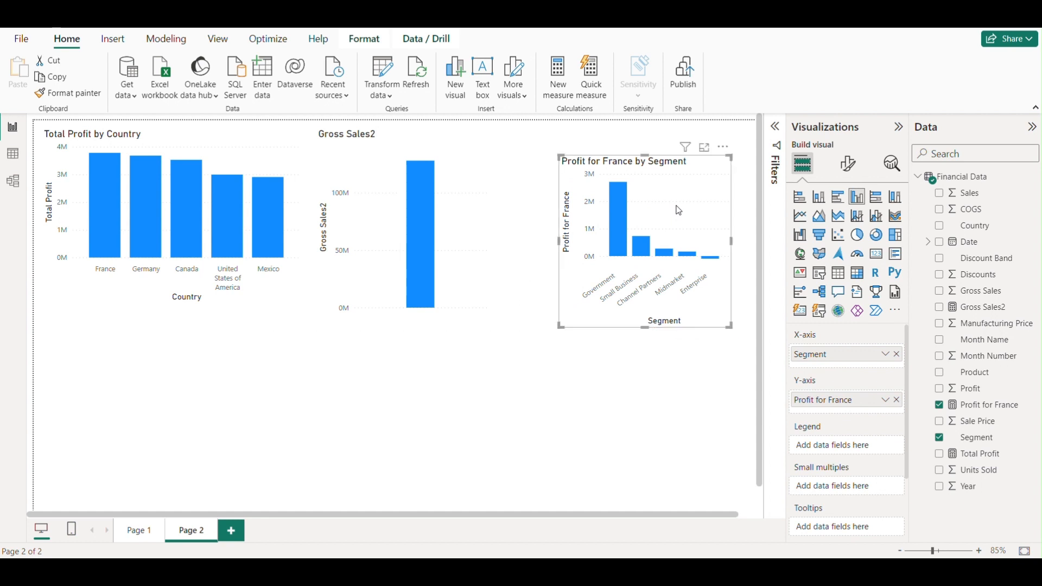
{"action": "left_click", "coordinate": [565, 386]}
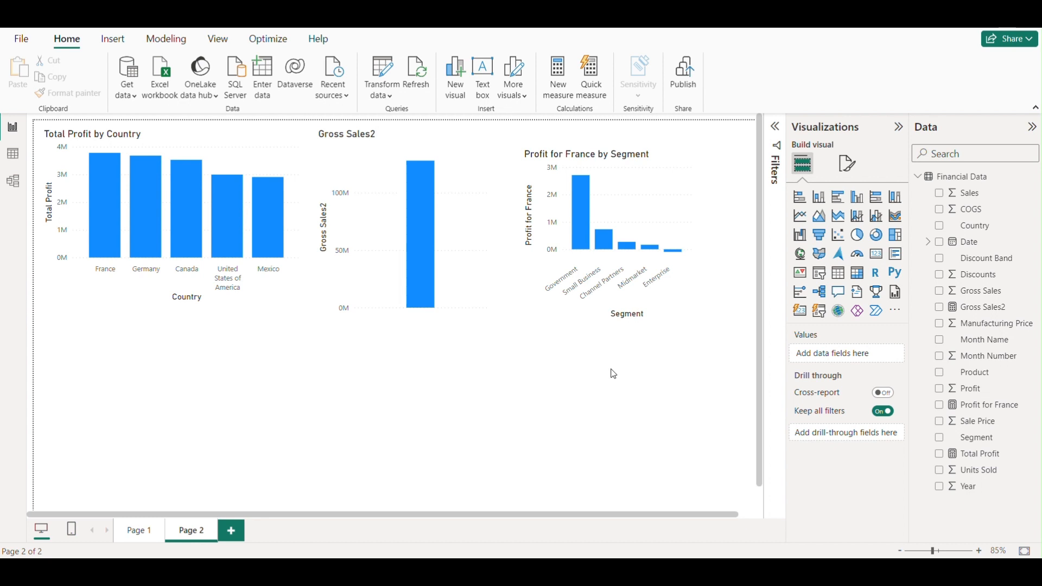
{"action": "left_click", "coordinate": [1034, 182]}
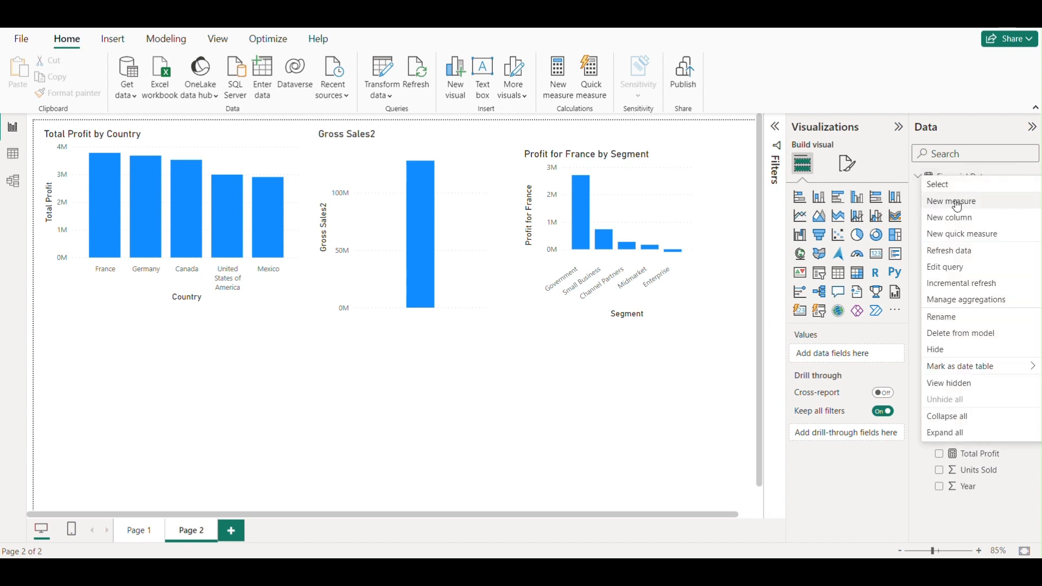
{"action": "key", "text": "Escape"}
{"action": "left_click", "coordinate": [129, 127]}
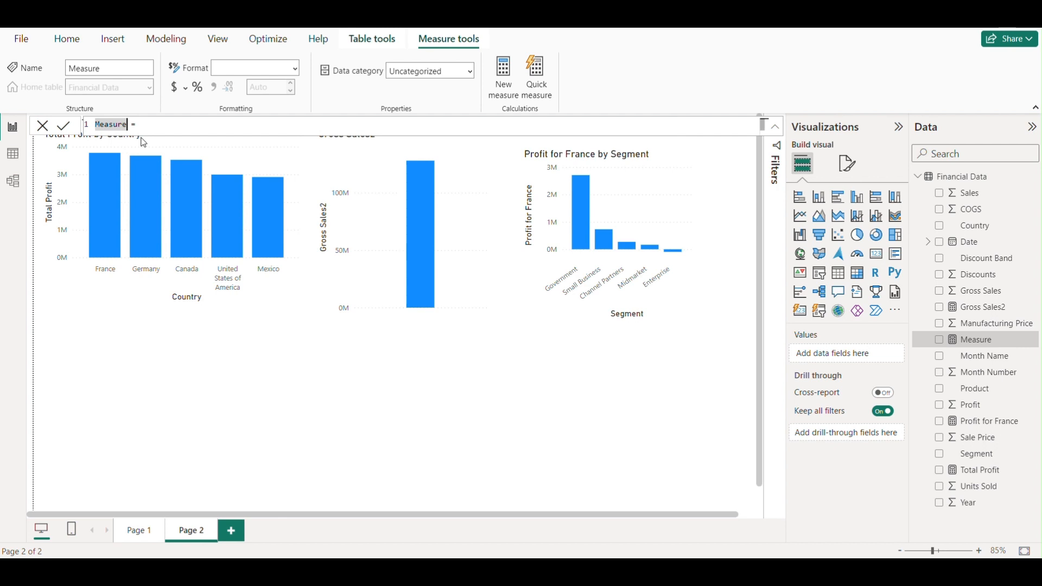
{"action": "left_click", "coordinate": [42, 125]}
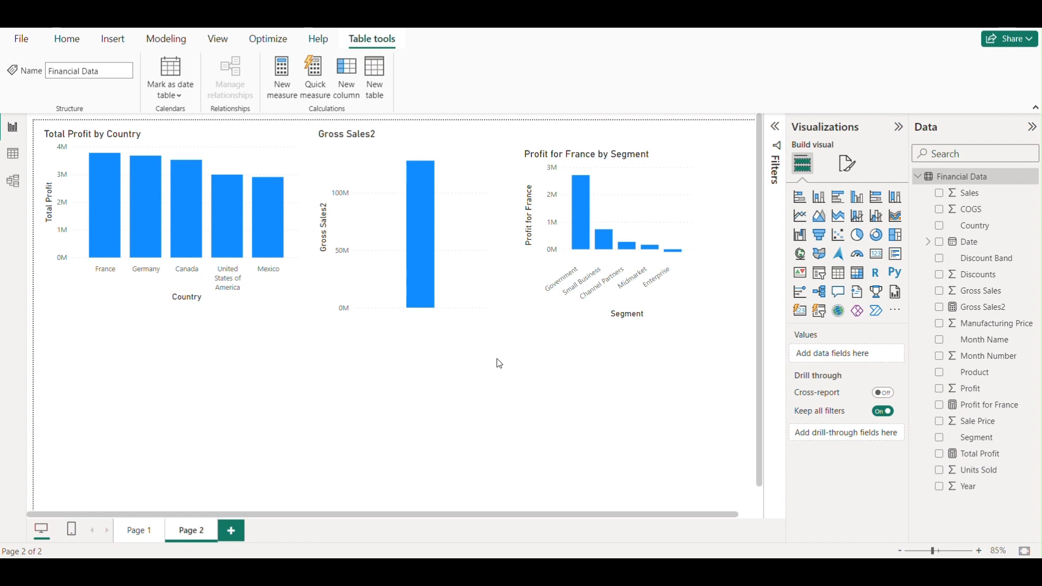
Examine the rows of the Financial Data table, including the Country and Product columns, and return to the report.
{"action": "left_click", "coordinate": [14, 159]}
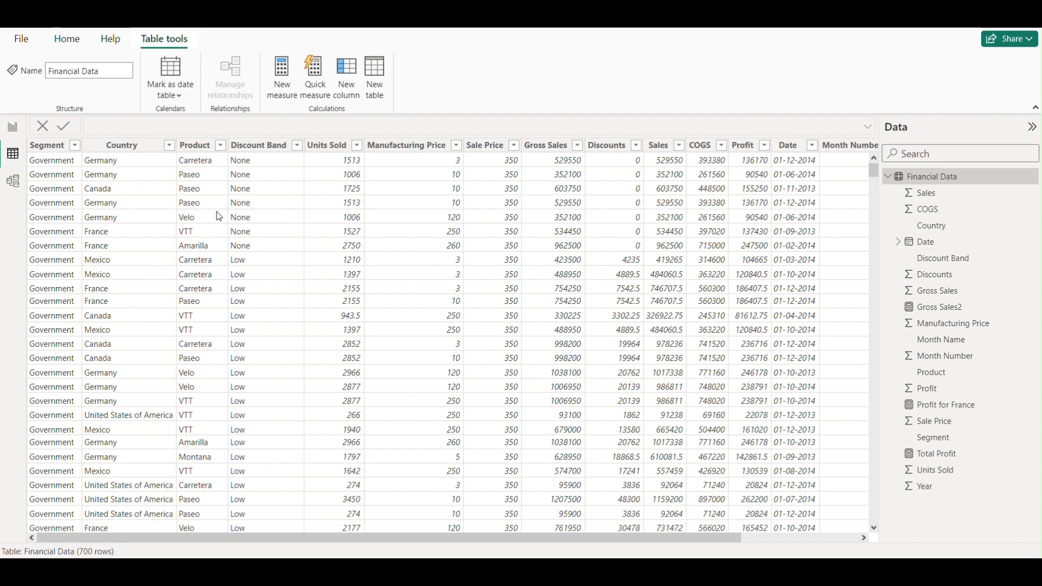
{"action": "scroll", "coordinate": [215, 267], "scroll_direction": "down", "scroll_amount": 1}
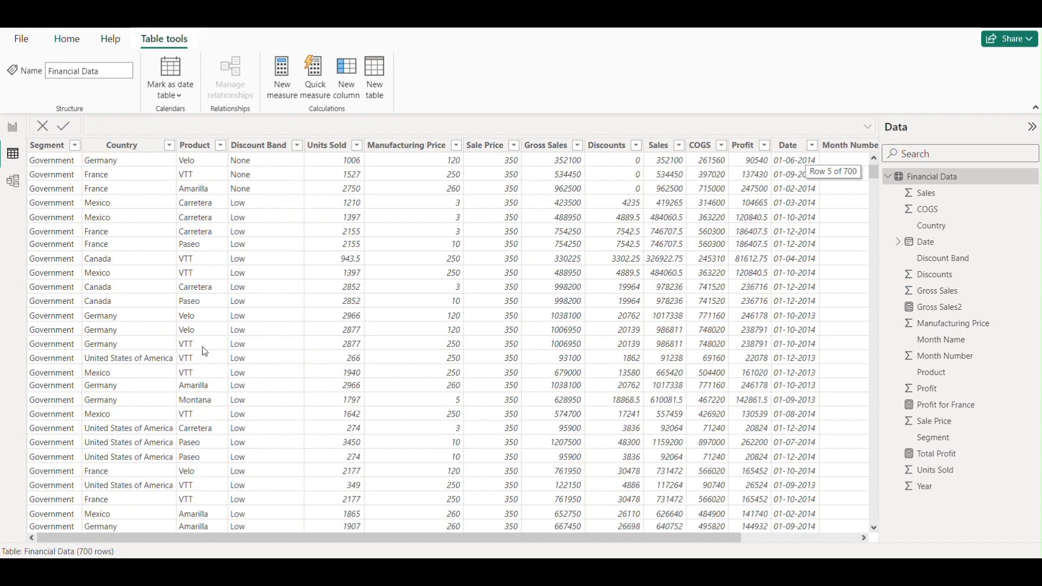
{"action": "scroll", "coordinate": [211, 352], "scroll_direction": "up", "scroll_amount": 1}
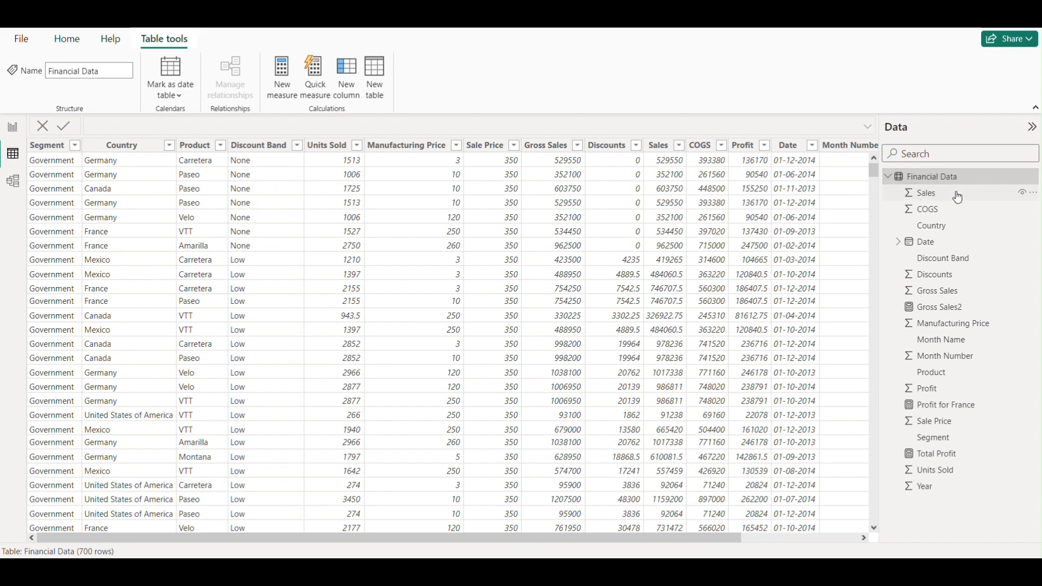
{"action": "left_click", "coordinate": [16, 136]}
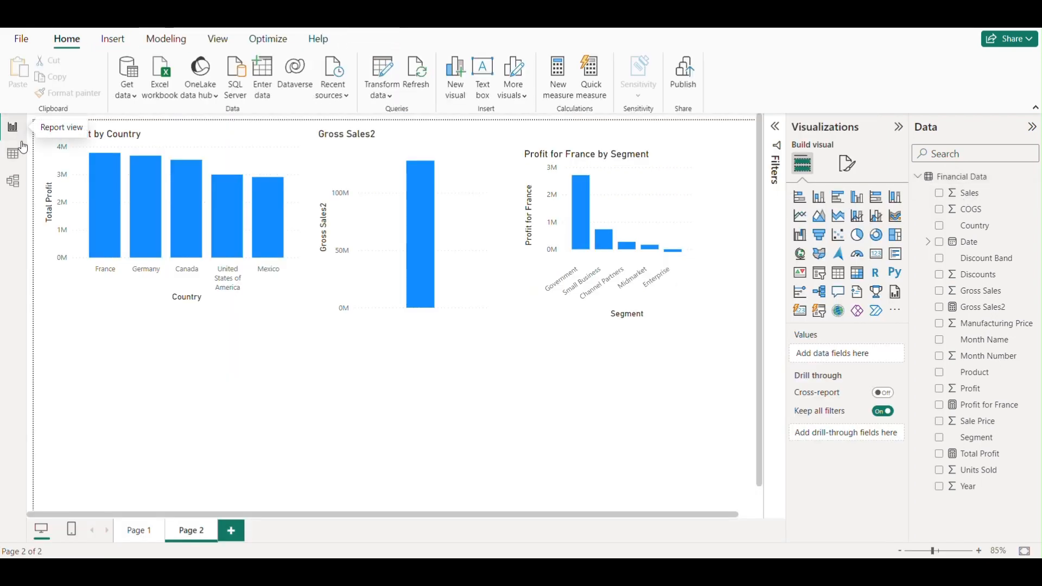
Start a new measure in the Financial Data table and name it Total Sales for Germany and VTT.
{"action": "left_click", "coordinate": [1023, 181]}
{"action": "left_click", "coordinate": [1026, 181]}
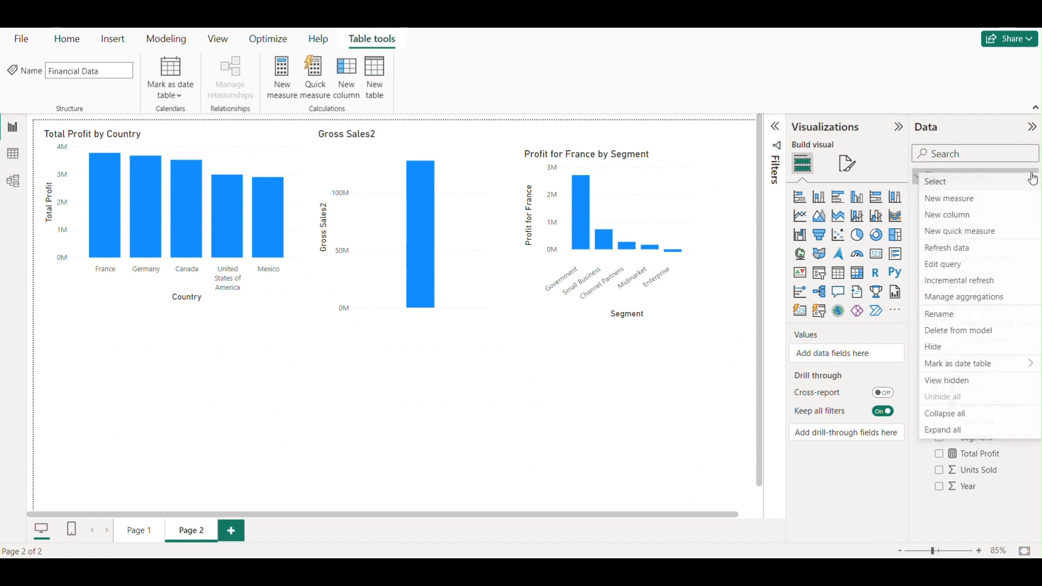
{"action": "left_click", "coordinate": [954, 199]}
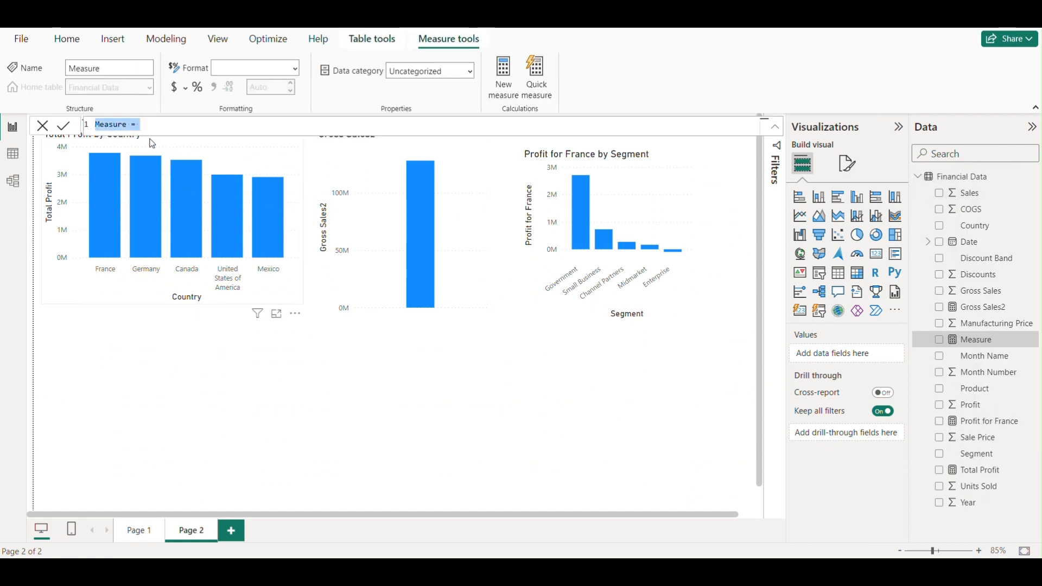
{"action": "double_click", "coordinate": [128, 124]}
{"action": "left_click", "coordinate": [129, 125]}
{"action": "key", "text": "BackSpace"}
{"action": "key", "text": "BackSpace"}
{"action": "key", "text": "BackSpace"}
{"action": "key", "text": "BackSpace"}
{"action": "key", "text": "BackSpace"}
{"action": "key", "text": "BackSpace"}
{"action": "key", "text": "BackSpace"}
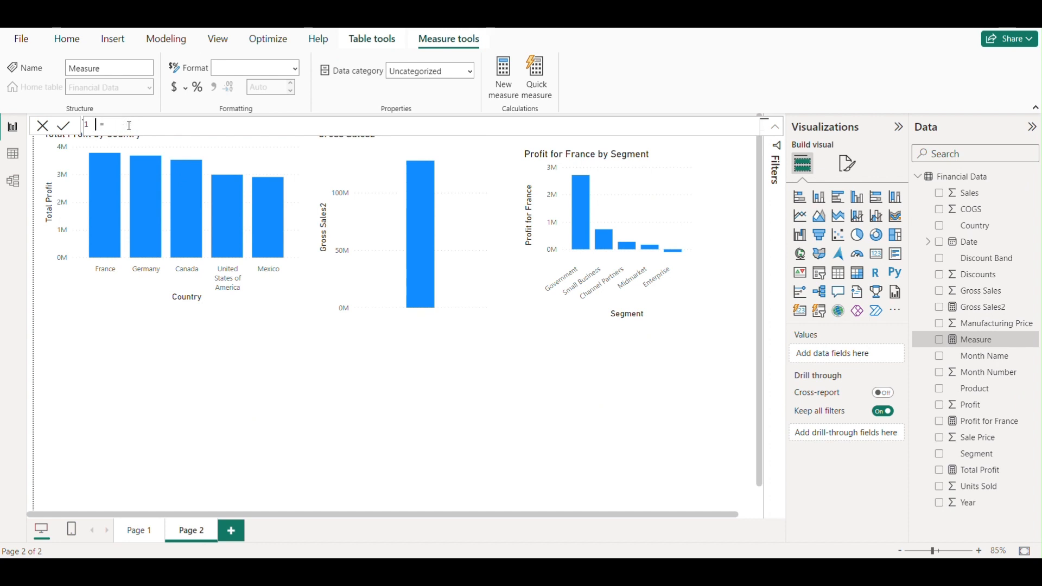
{"action": "type", "text": "Total Sales for Germany and VTT"}
Begin the measure's expression with SUMX over a FILTER of the 'Financial Data' table.
{"action": "left_click", "coordinate": [278, 128]}
{"action": "type", "text": "Sum"}
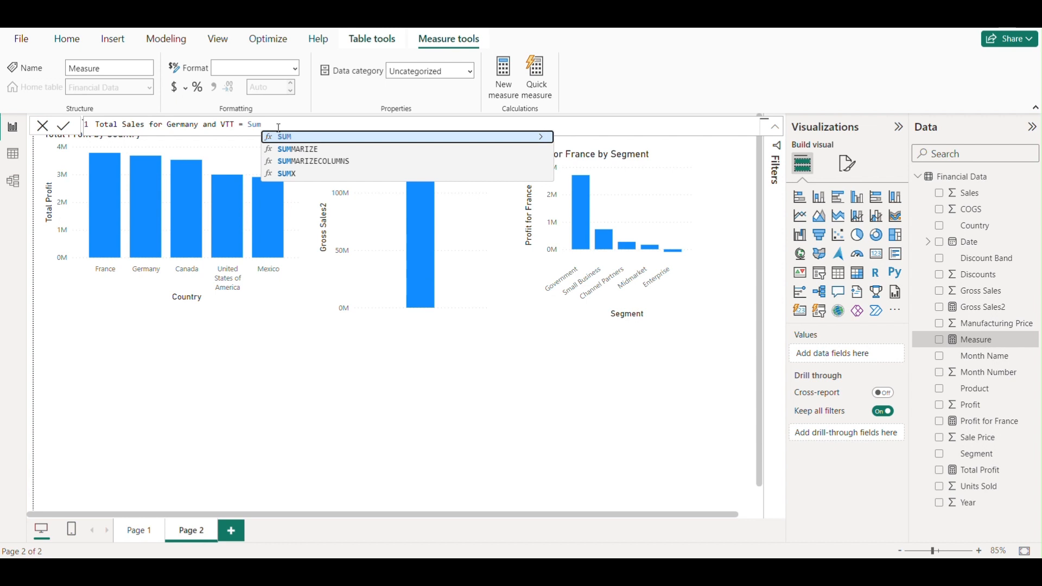
{"action": "left_click", "coordinate": [287, 173]}
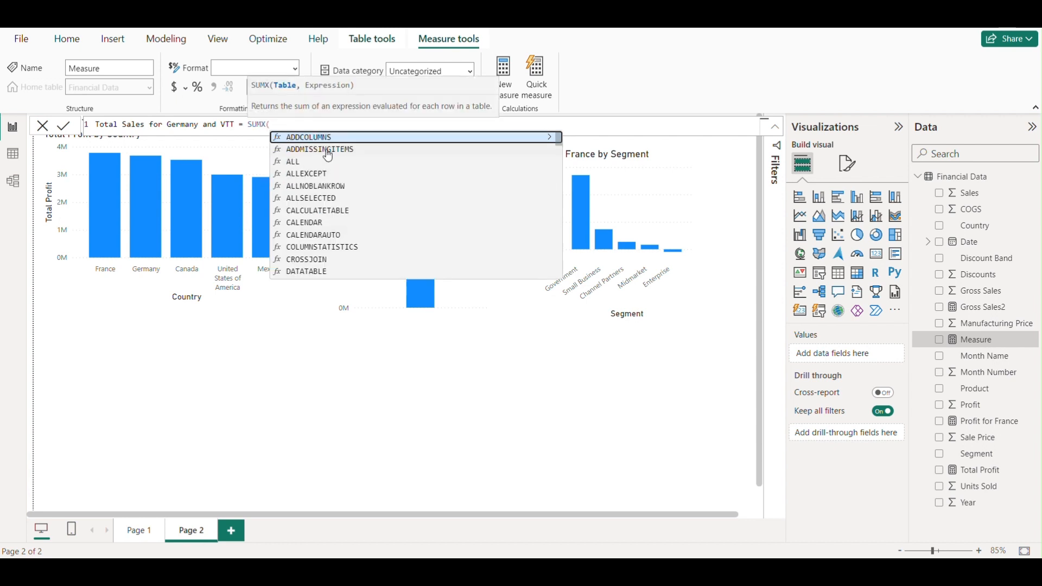
{"action": "type", "text": "fil"}
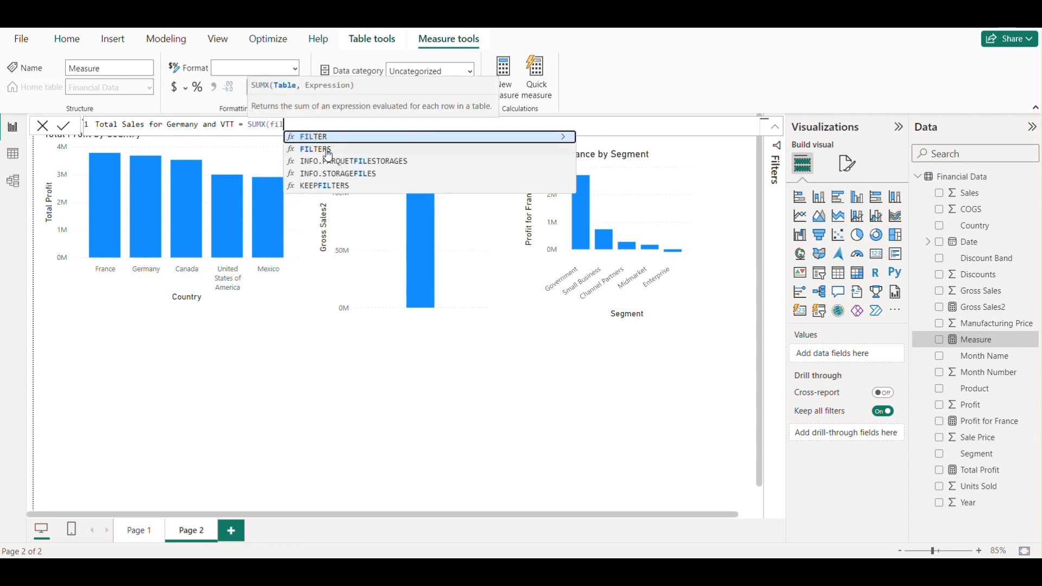
{"action": "left_click", "coordinate": [332, 138]}
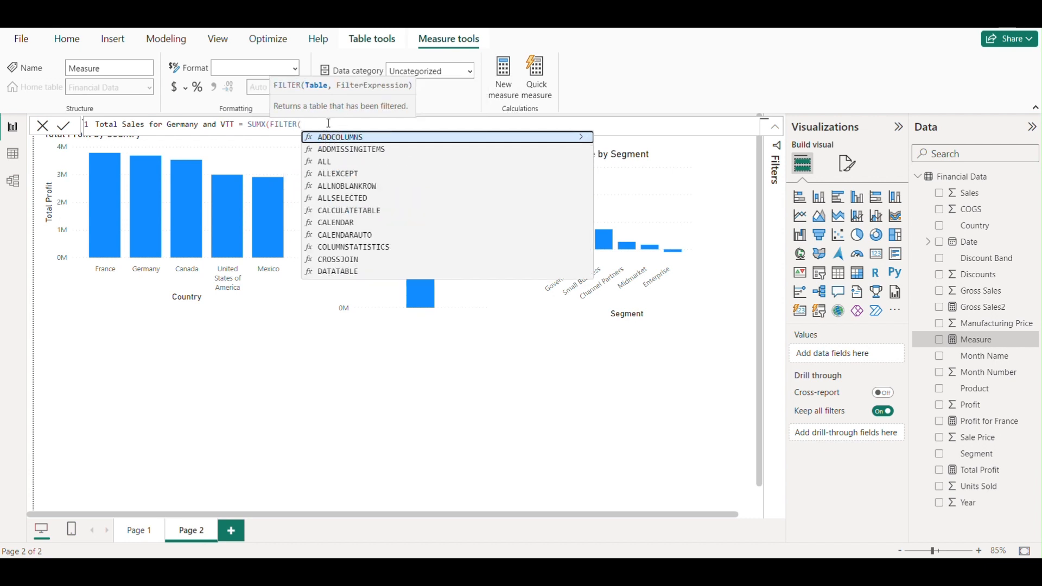
{"action": "type", "text": "f"}
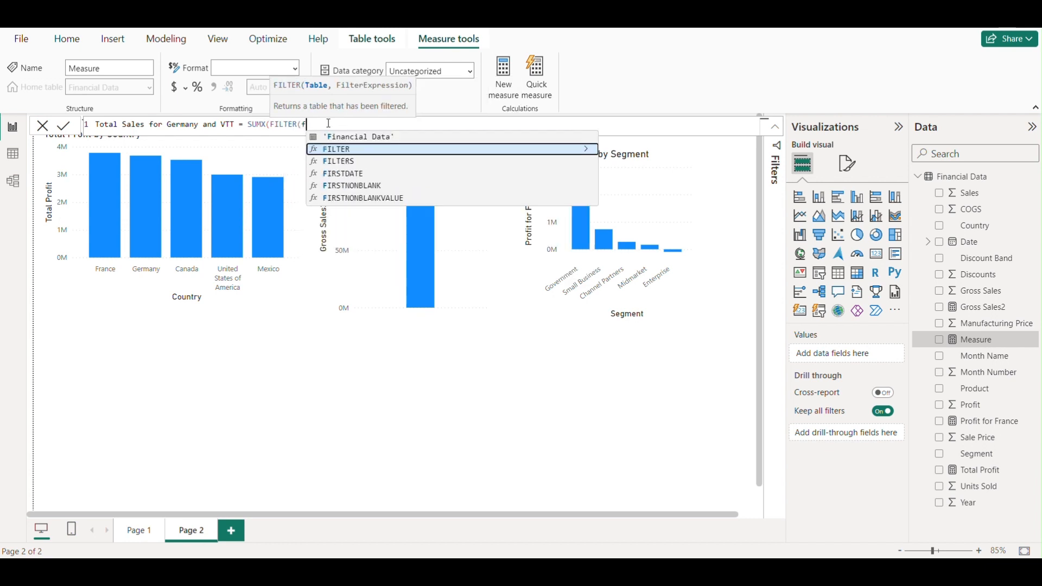
{"action": "type", "text": "ina"}
{"action": "left_click", "coordinate": [372, 137]}
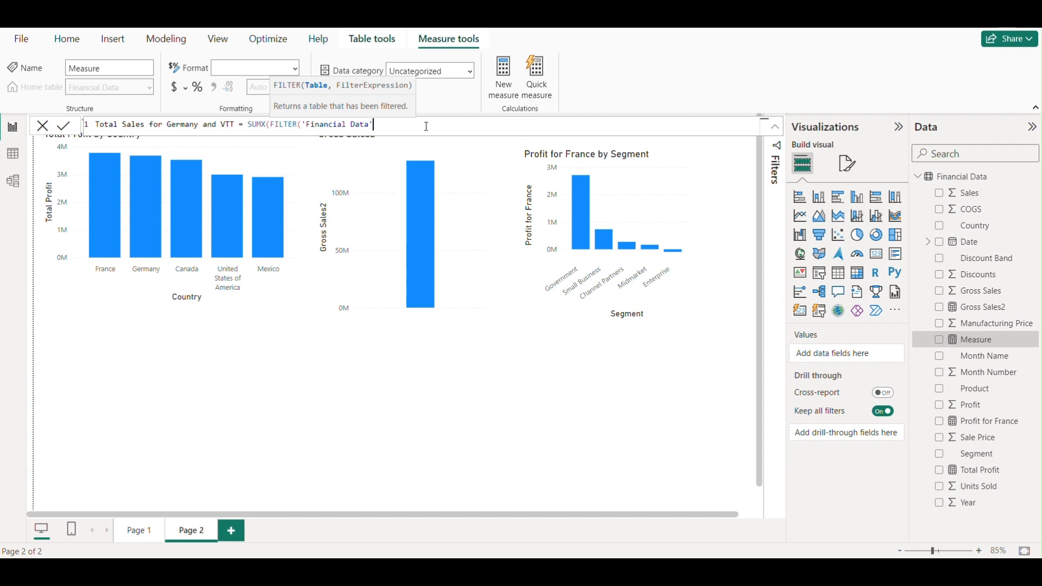
Set the FILTER condition to 'Financial Data'[Country] = "Germany".
{"action": "type", "text": ", coun"}
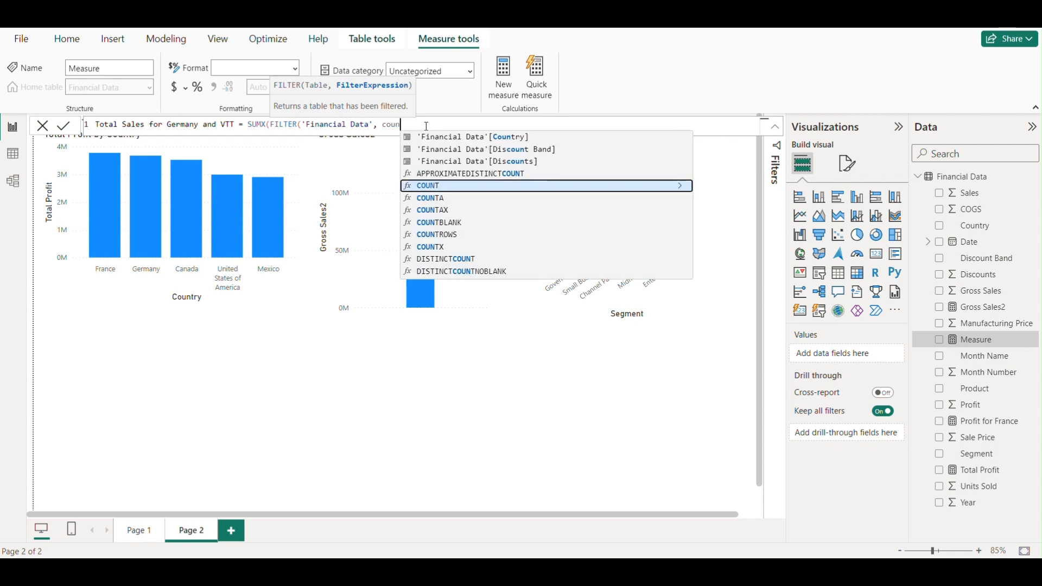
{"action": "left_click", "coordinate": [487, 138]}
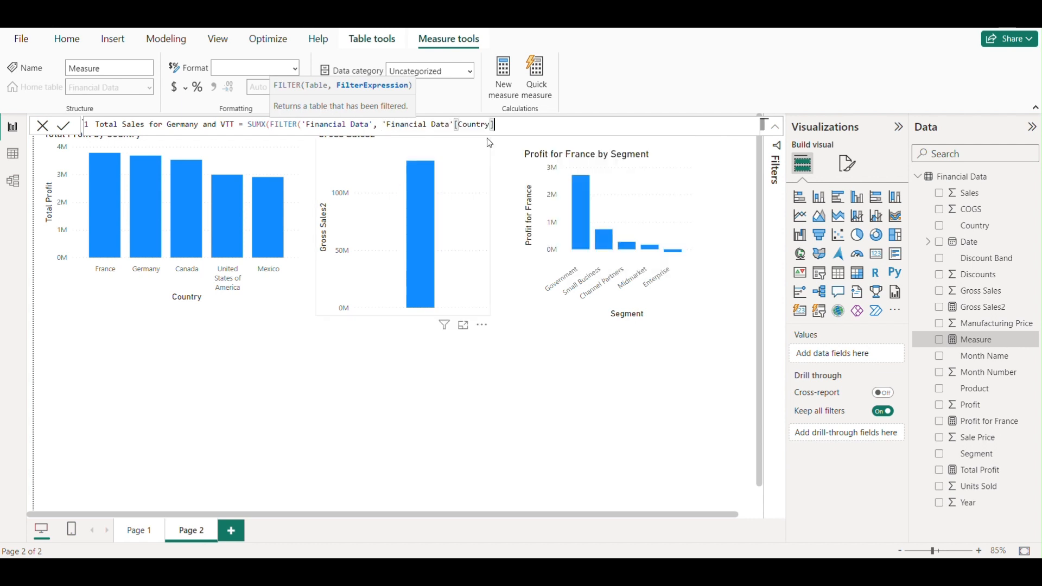
{"action": "type", "text": "="}
{"action": "type", "text": " \"Germany"}
Add a second FILTER condition with &&, 'Financial Data'[Product] = "VTT", and close the FILTER function.
{"action": "type", "text": "&&"}
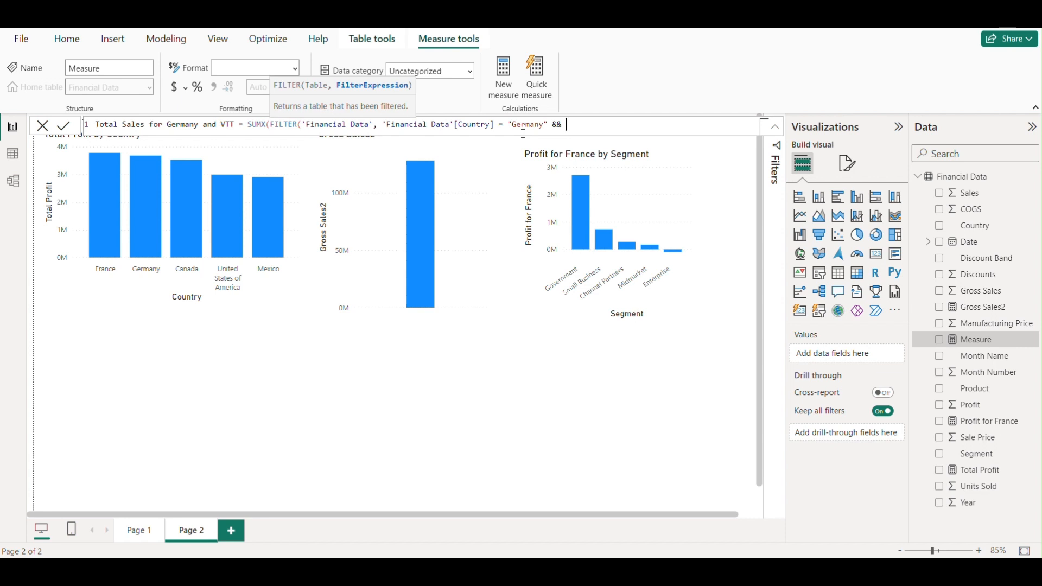
{"action": "type", "text": "da"}
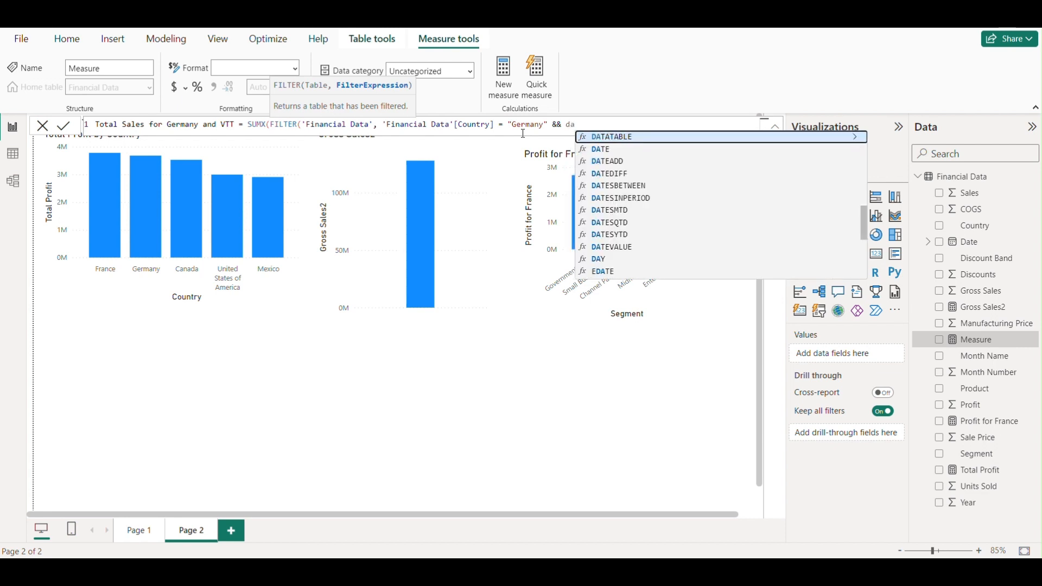
{"action": "type", "text": "ta"}
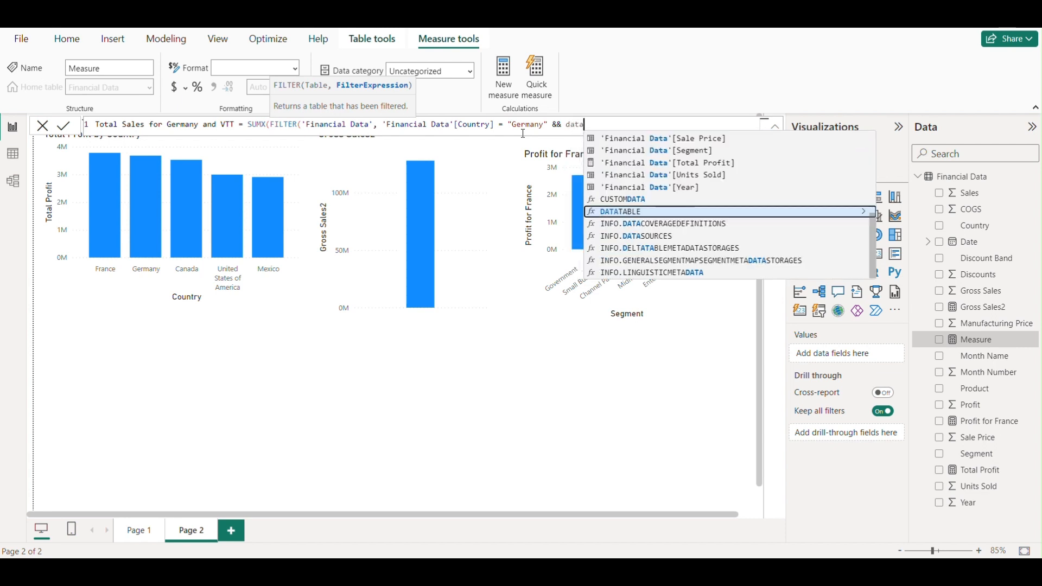
{"action": "scroll", "coordinate": [669, 214], "scroll_direction": "up", "scroll_amount": 2}
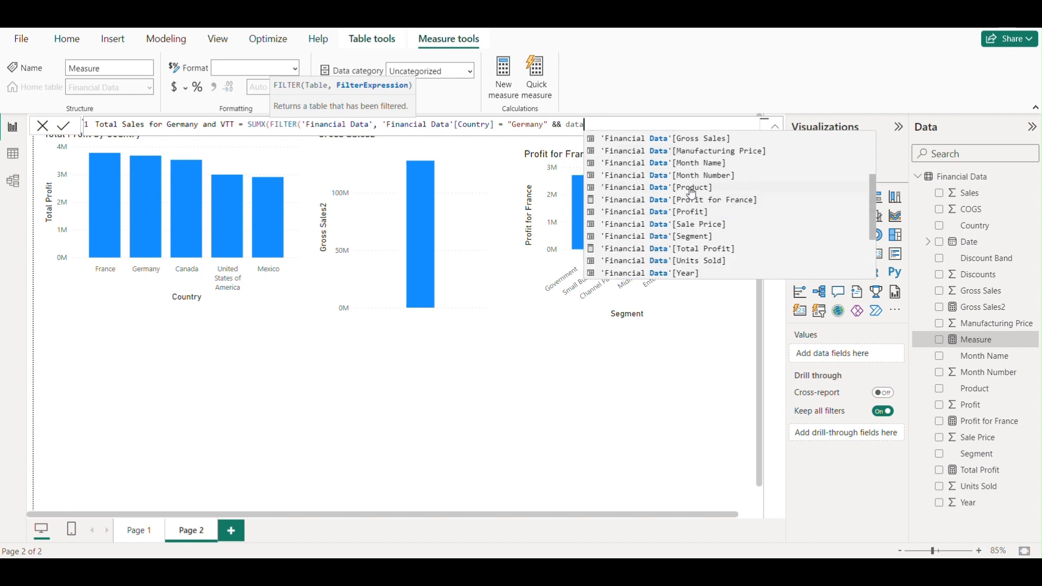
{"action": "left_click", "coordinate": [690, 188]}
{"action": "type", "text": "= "}
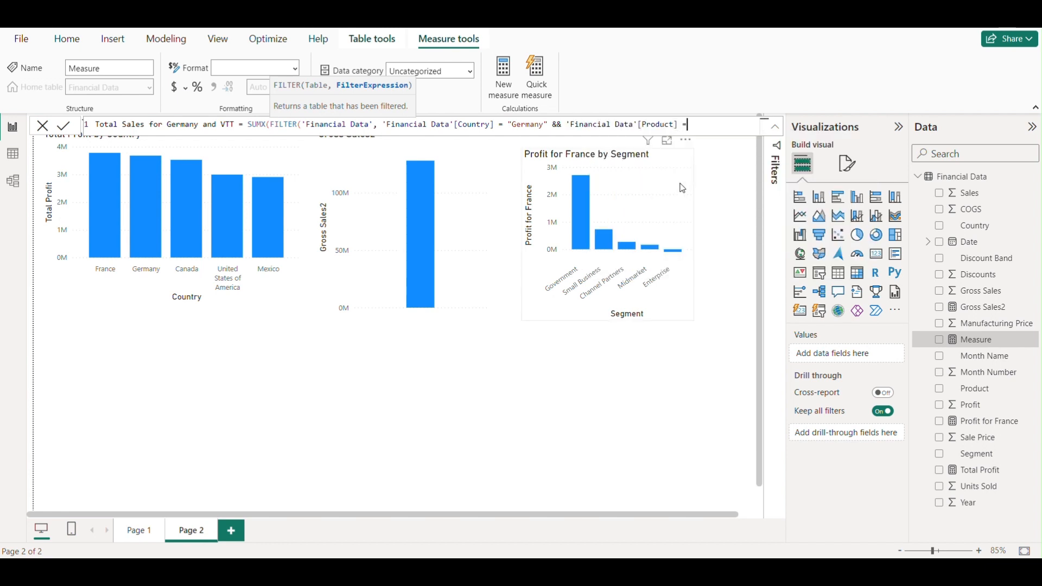
{"action": "type", "text": "\"VTT\"),"}
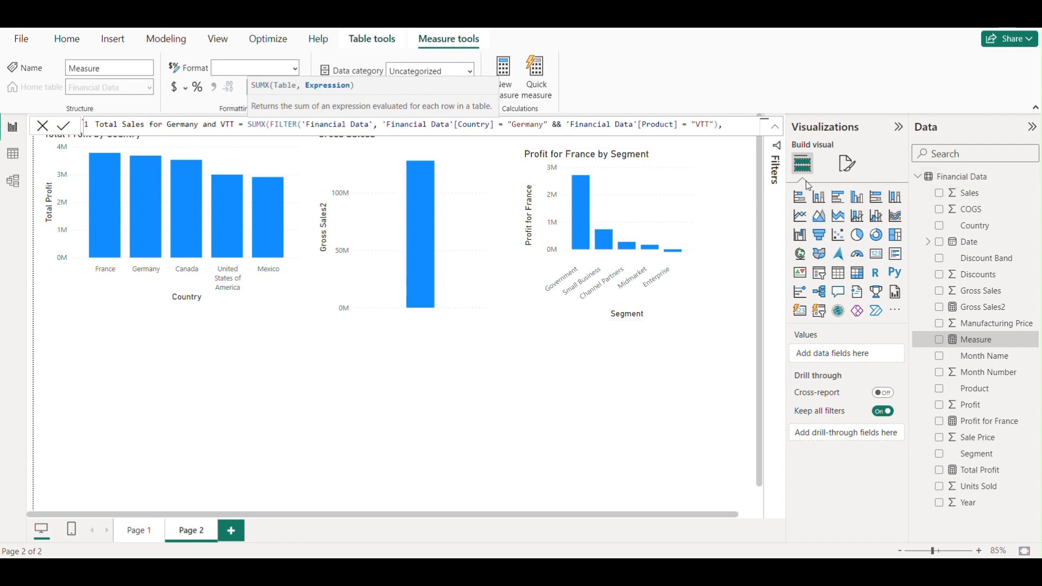
Use 'Financial Data'[ Sales] as the expression SUMX adds up, close the formula and commit the measure.
{"action": "type", "text": "sale"}
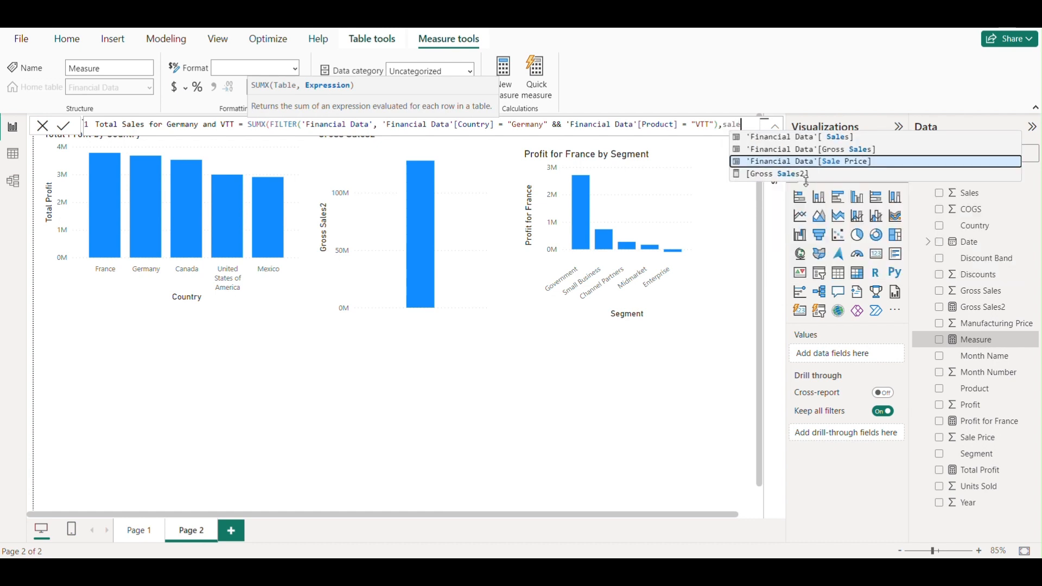
{"action": "left_click", "coordinate": [824, 139]}
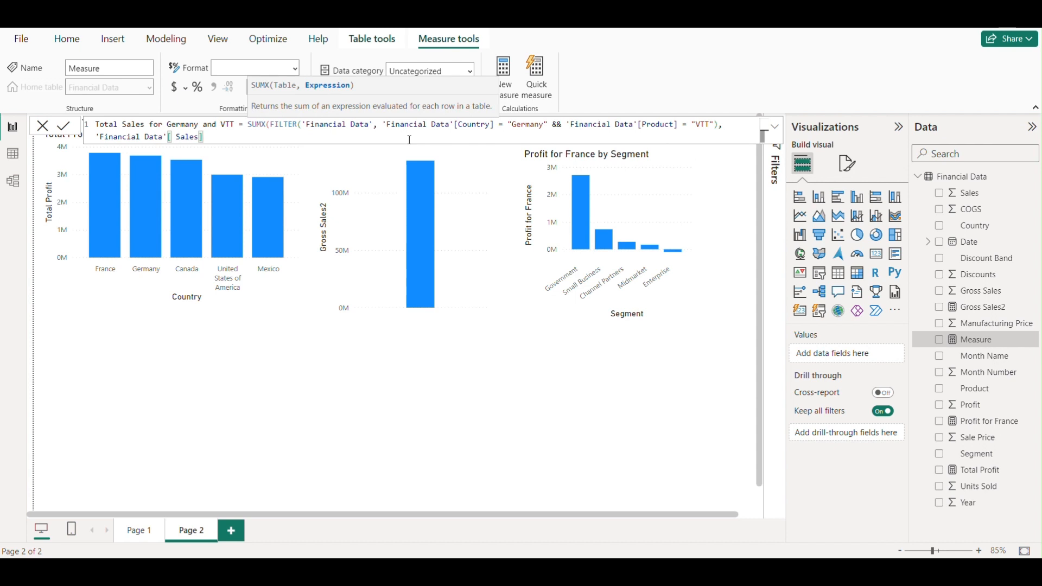
{"action": "type", "text": ")"}
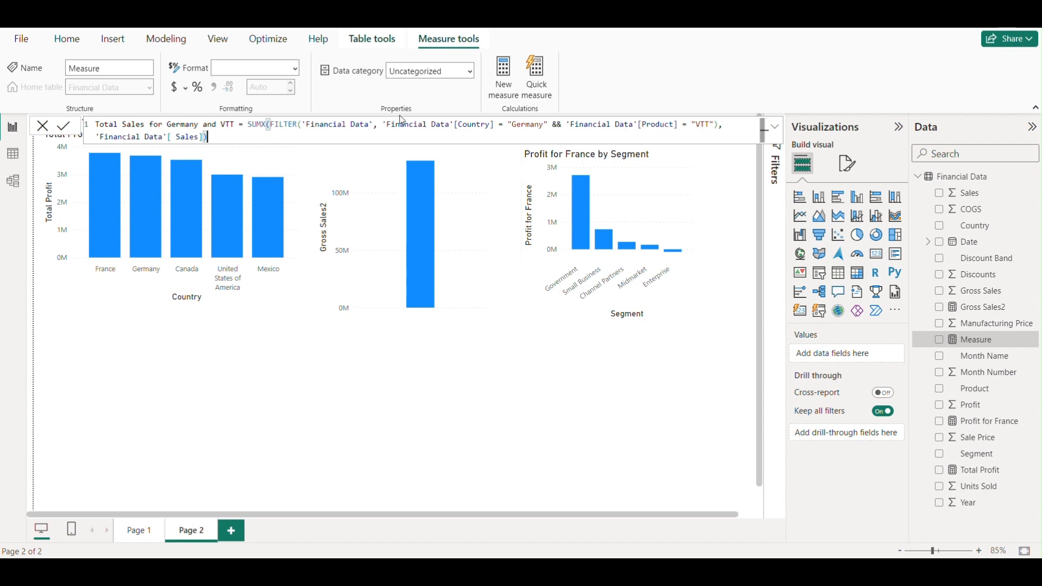
{"action": "key", "text": "Return"}
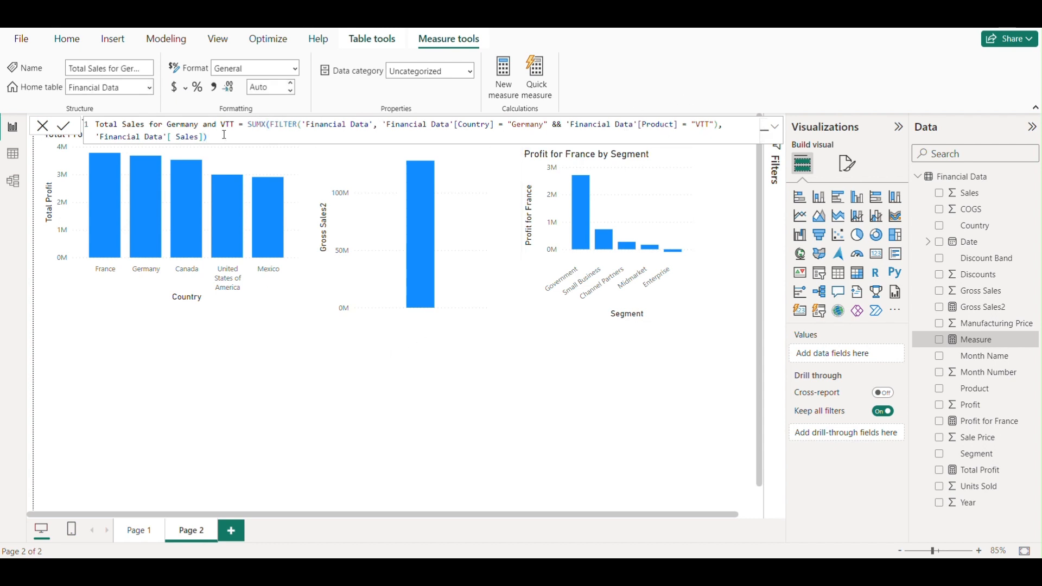
{"action": "left_click", "coordinate": [509, 363]}
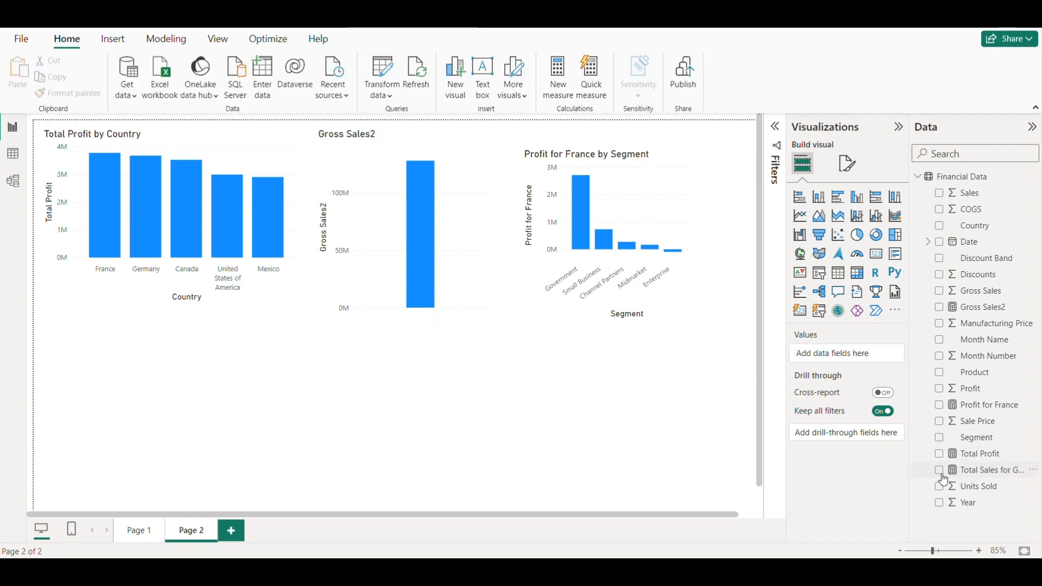
Chart Total Sales for Germany and VTT as columns below the Gross Sales2 chart, widen it and put Segment on the x-axis.
{"action": "left_click_drag", "start_coordinate": [911, 420], "coordinate": [890, 419]}
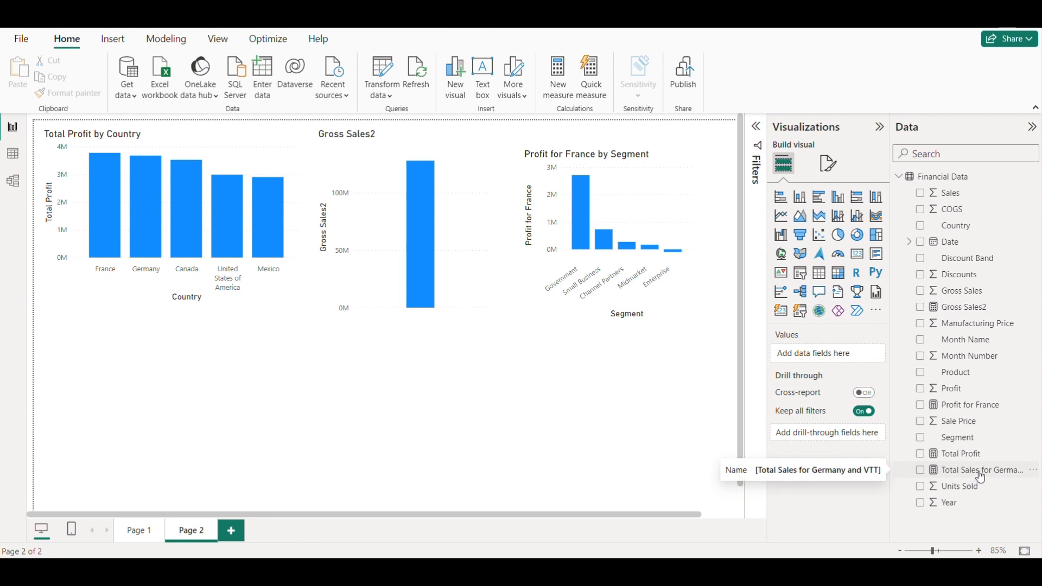
{"action": "left_click_drag", "start_coordinate": [990, 481], "coordinate": [419, 409]}
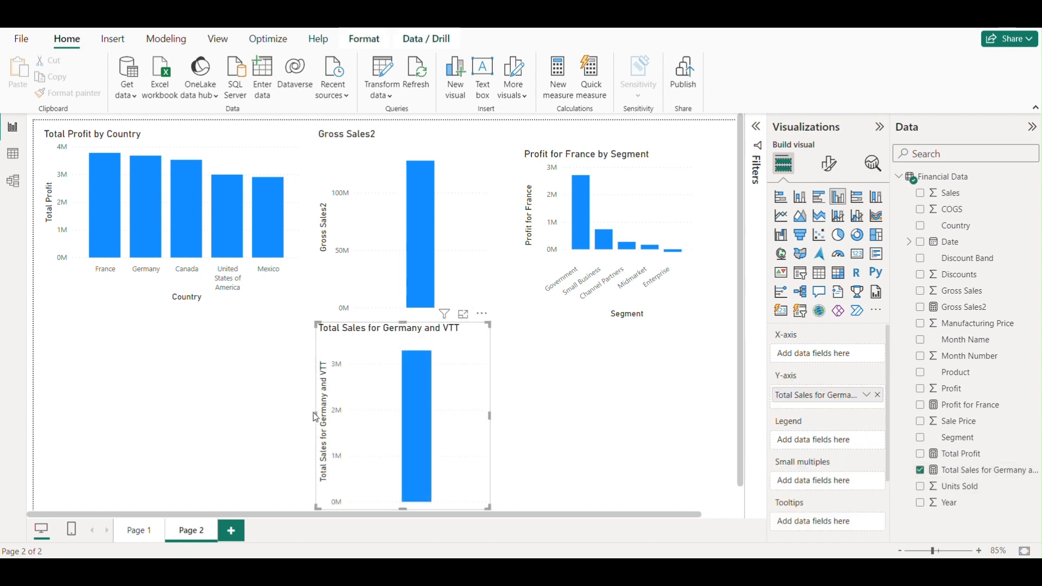
{"action": "left_click_drag", "start_coordinate": [316, 413], "coordinate": [225, 413]}
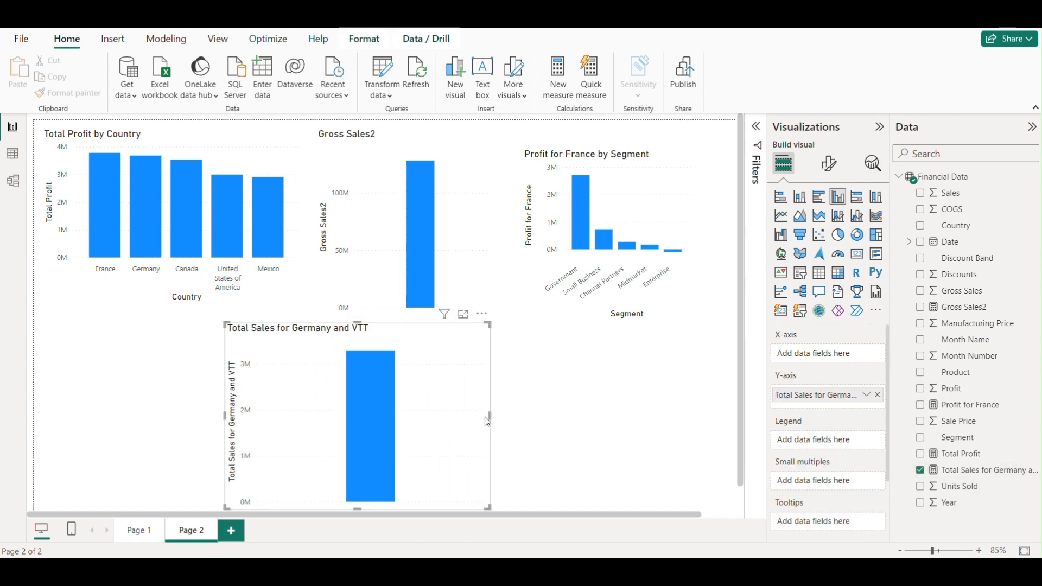
{"action": "left_click_drag", "start_coordinate": [490, 416], "coordinate": [520, 416]}
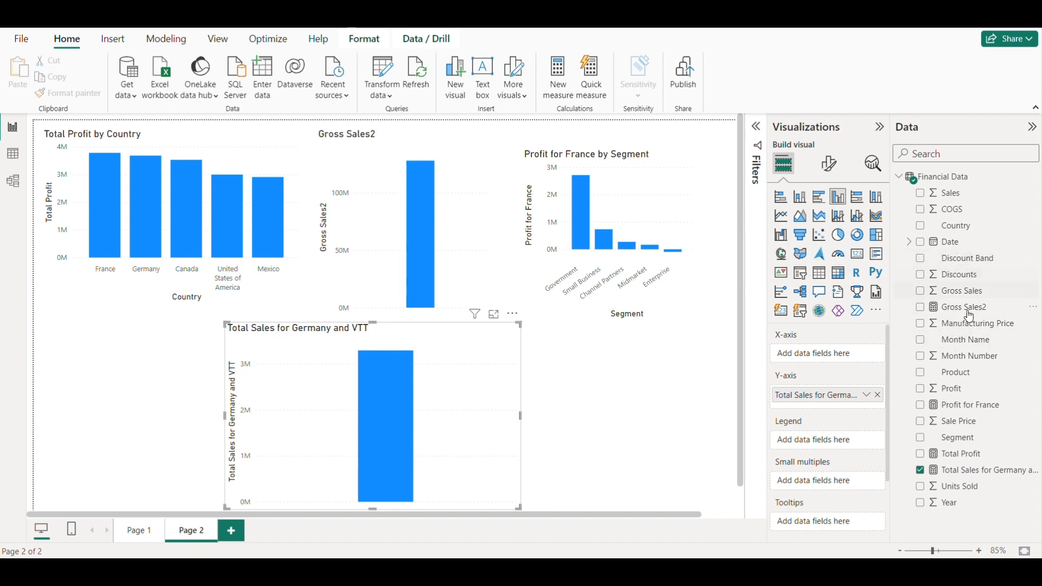
{"action": "left_click_drag", "start_coordinate": [958, 437], "coordinate": [830, 353]}
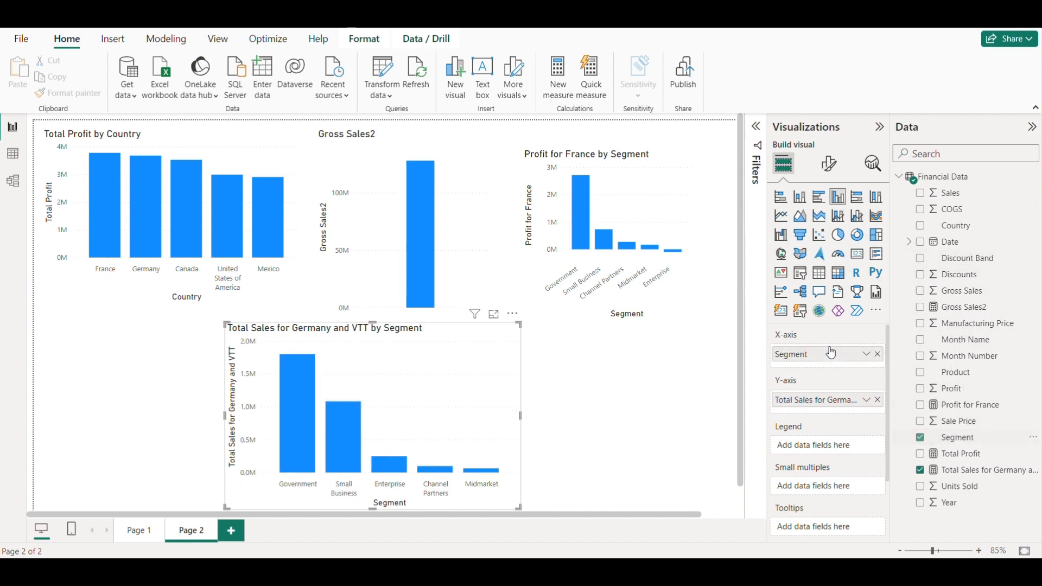
Move the Total Sales for Germany and VTT chart under the Total Profit by Country chart and narrow it to roughly match that chart's width.
{"action": "left_click_drag", "start_coordinate": [445, 335], "coordinate": [365, 330]}
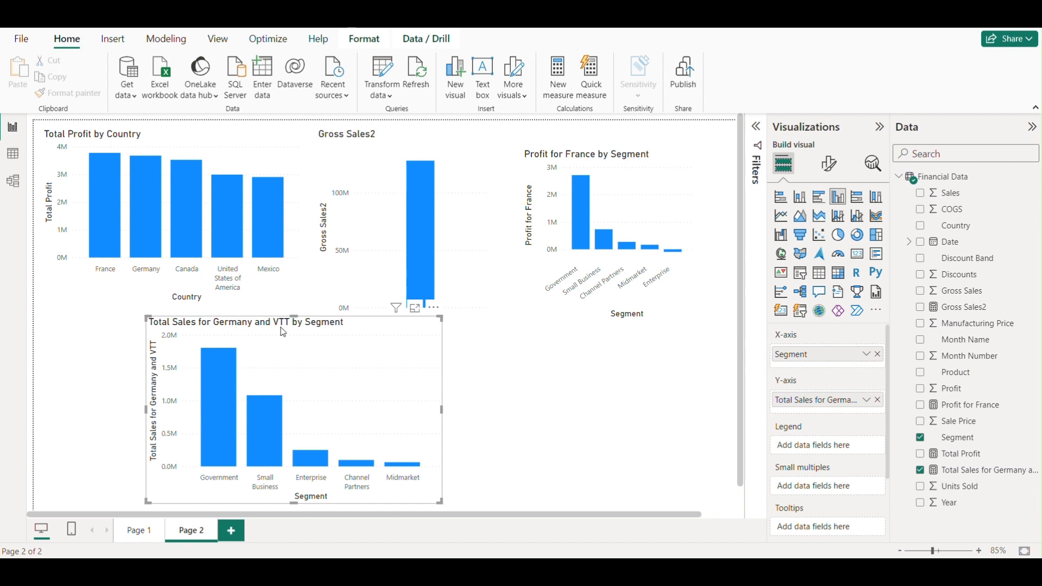
{"action": "left_click", "coordinate": [577, 378]}
{"action": "left_click_drag", "start_coordinate": [388, 353], "coordinate": [283, 354]}
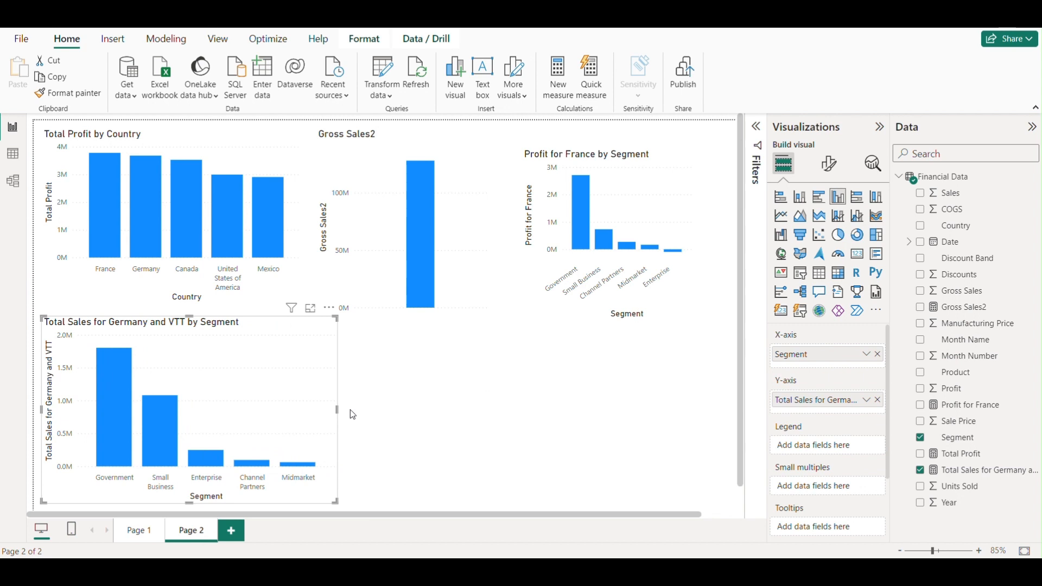
{"action": "left_click_drag", "start_coordinate": [338, 410], "coordinate": [313, 410]}
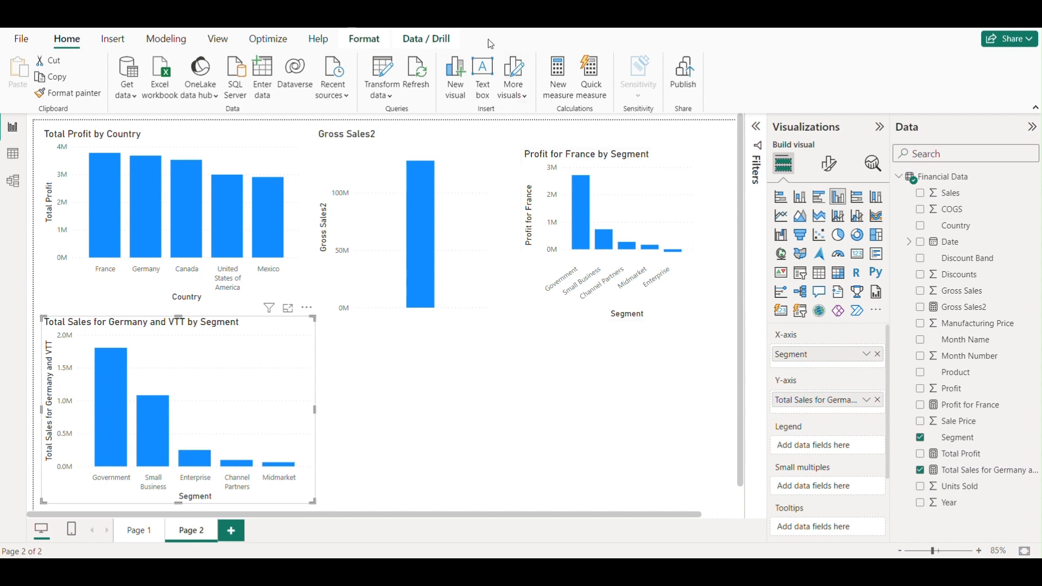
{"action": "left_click", "coordinate": [443, 326]}
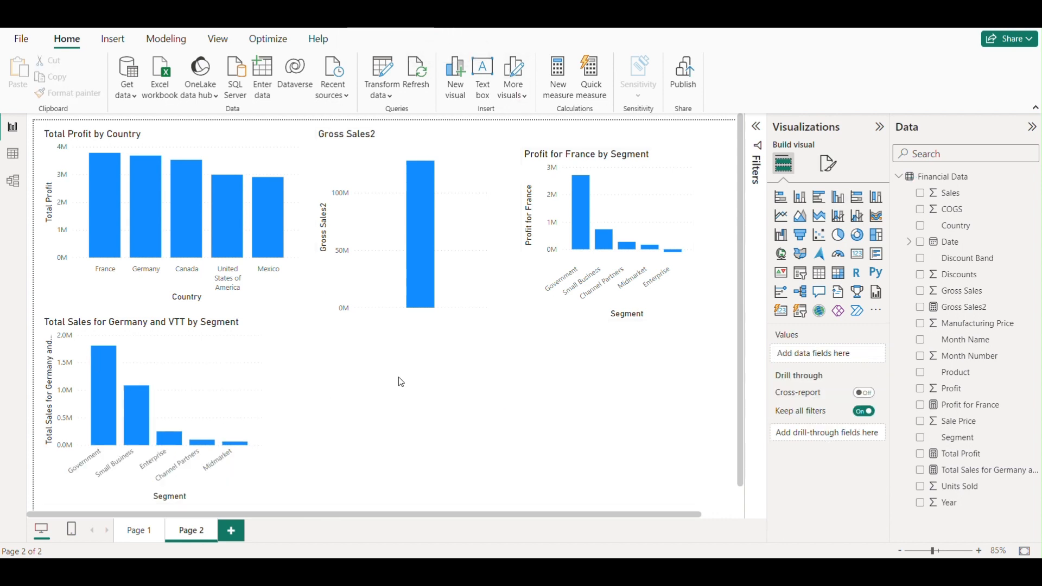